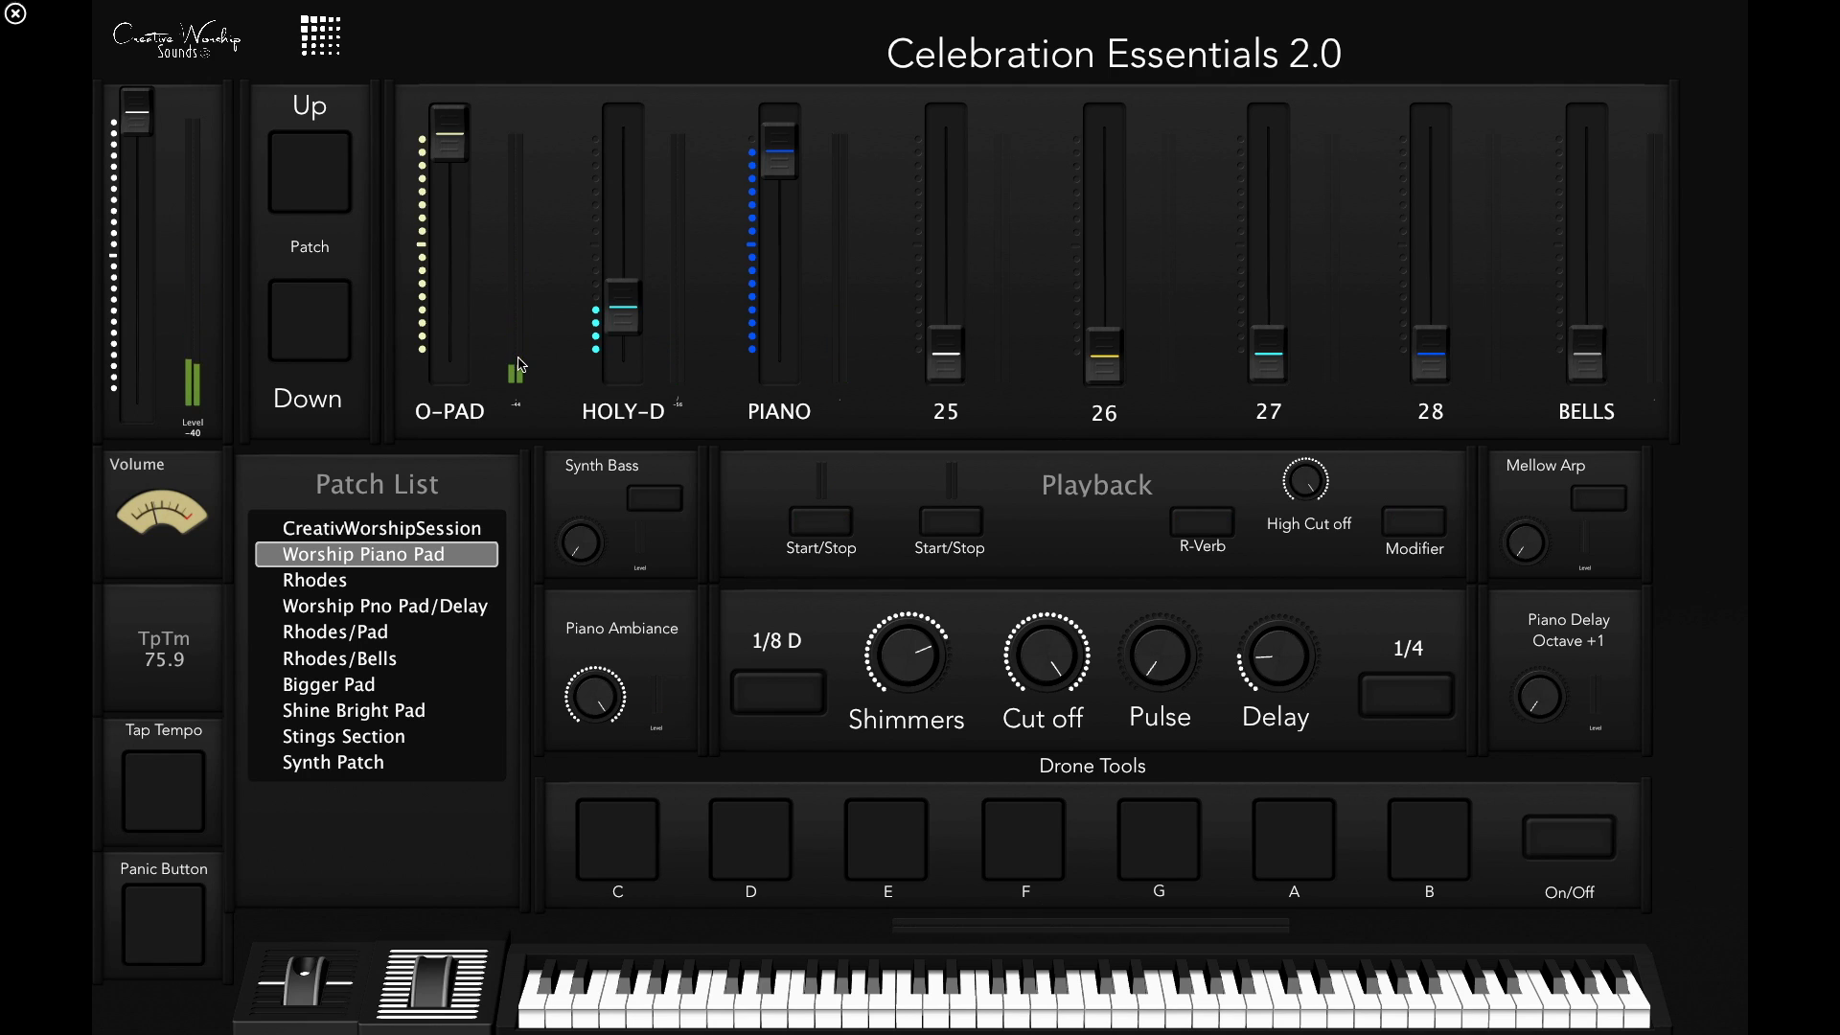
# Switch to the Rhodes patch and sweep the Playback section's High Cut off down, partway up, and down again
pyautogui.press('Down')
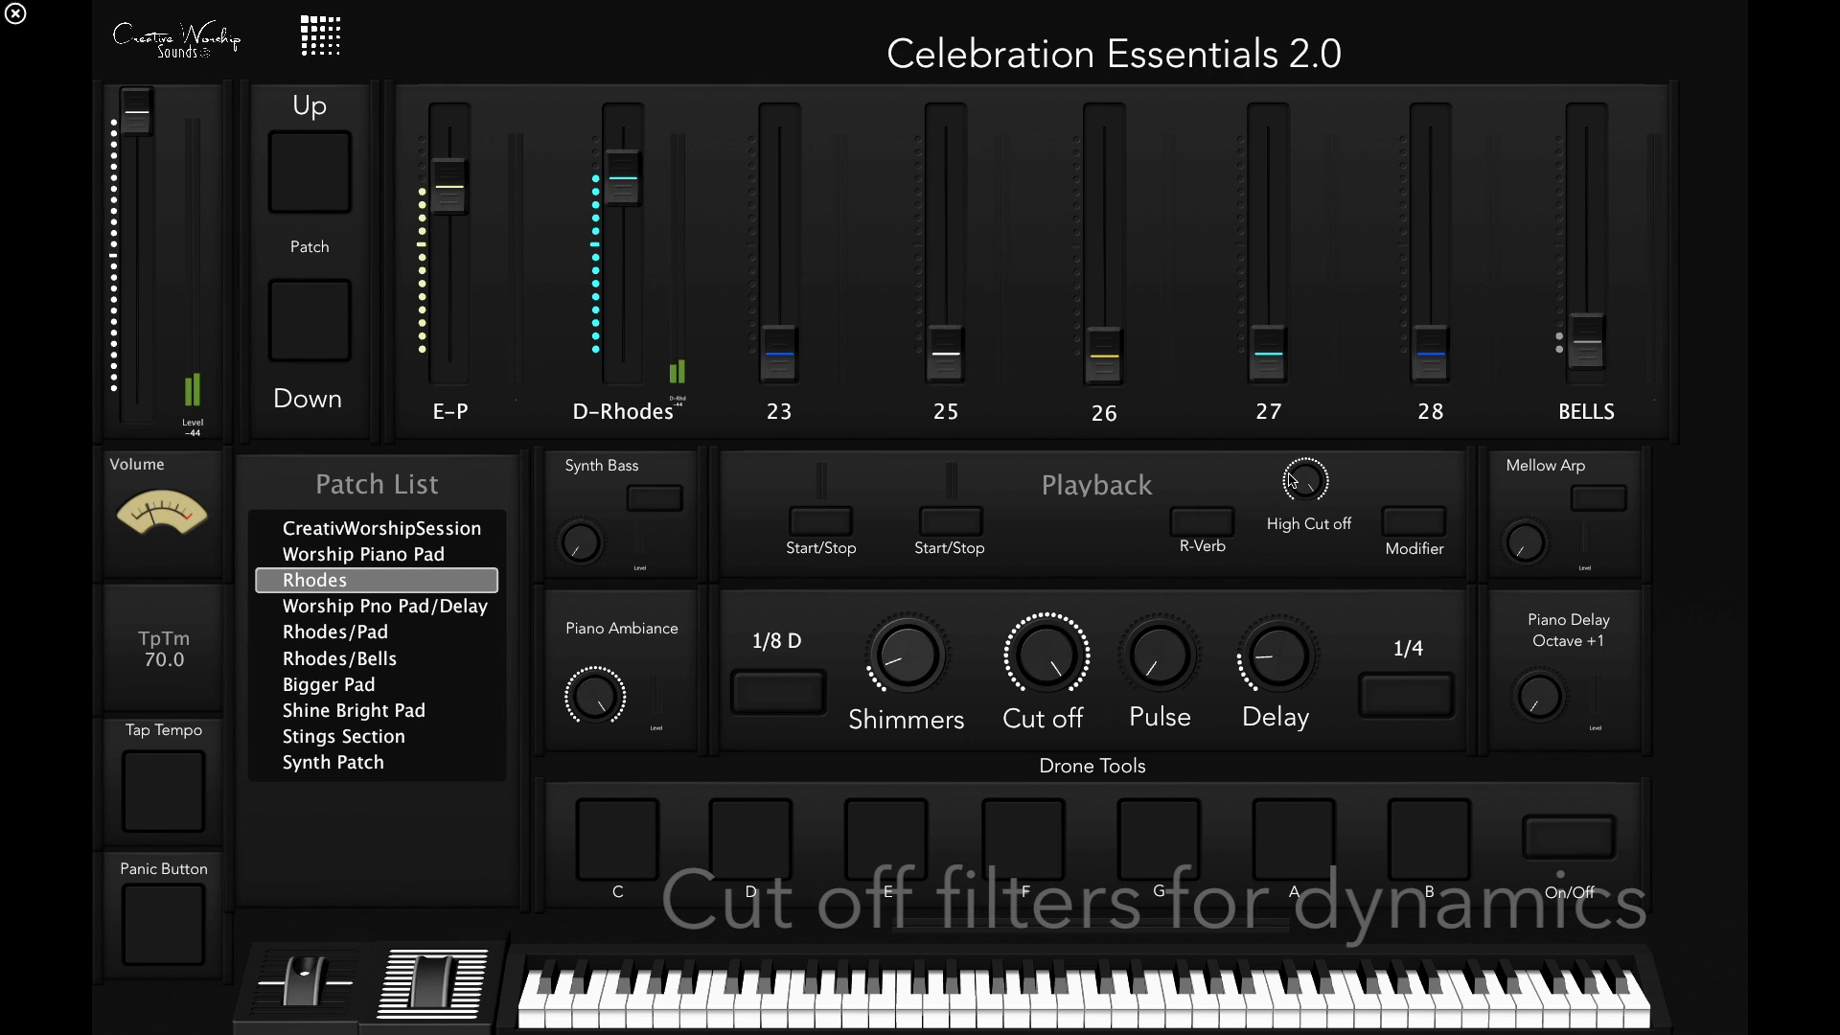
pyautogui.moveTo(1309, 478); pyautogui.dragTo(1267, 736)
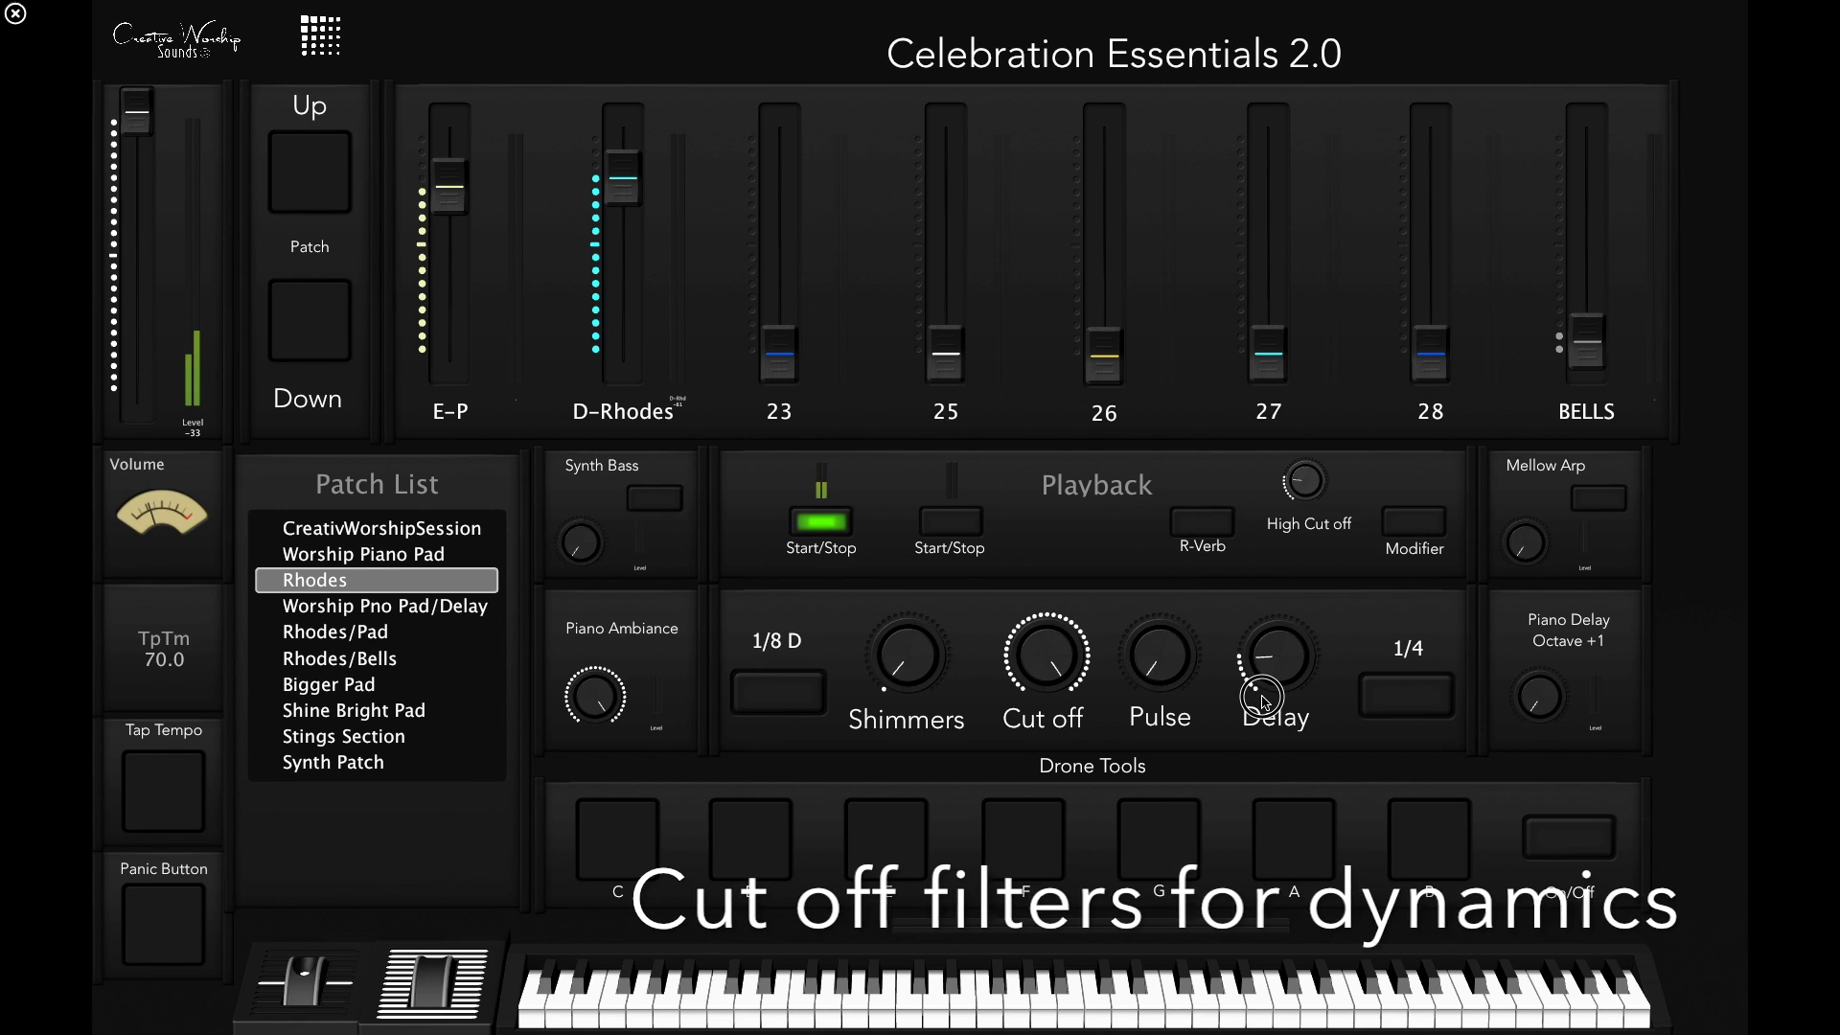
pyautogui.moveTo(1265, 669); pyautogui.dragTo(1282, 602)
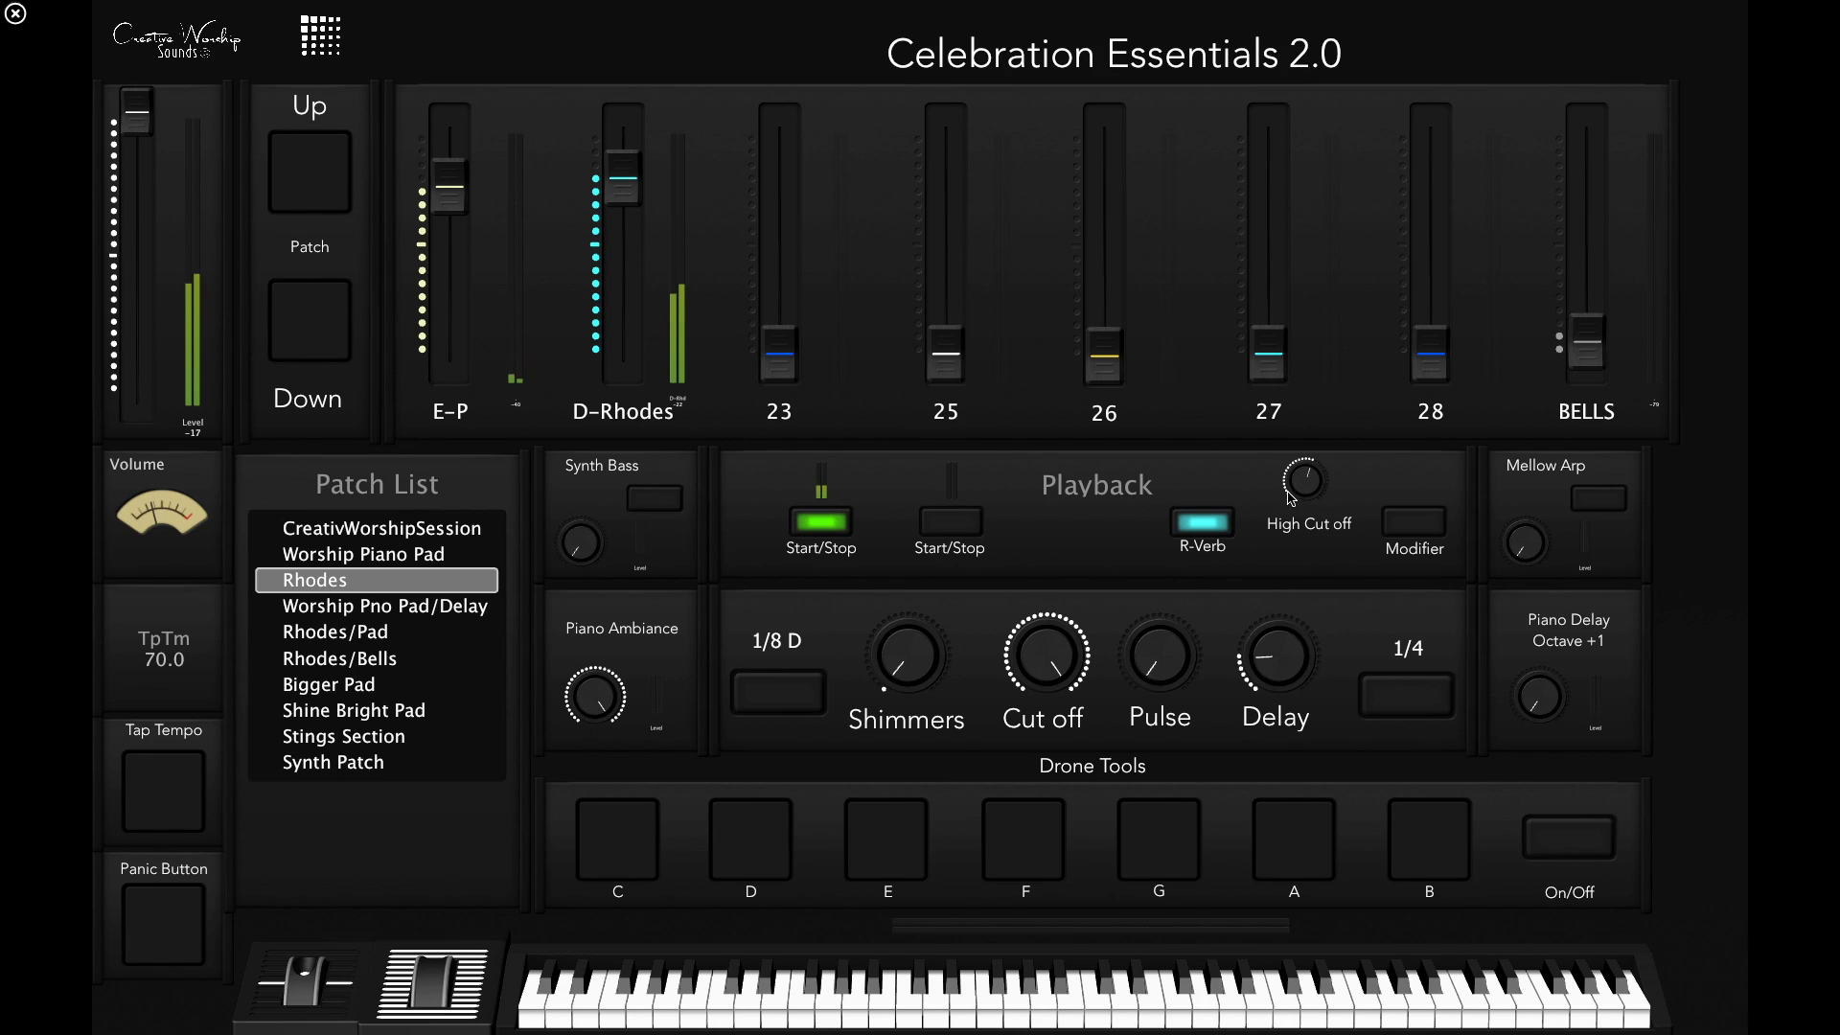
pyautogui.moveTo(1305, 481); pyautogui.dragTo(1307, 455)
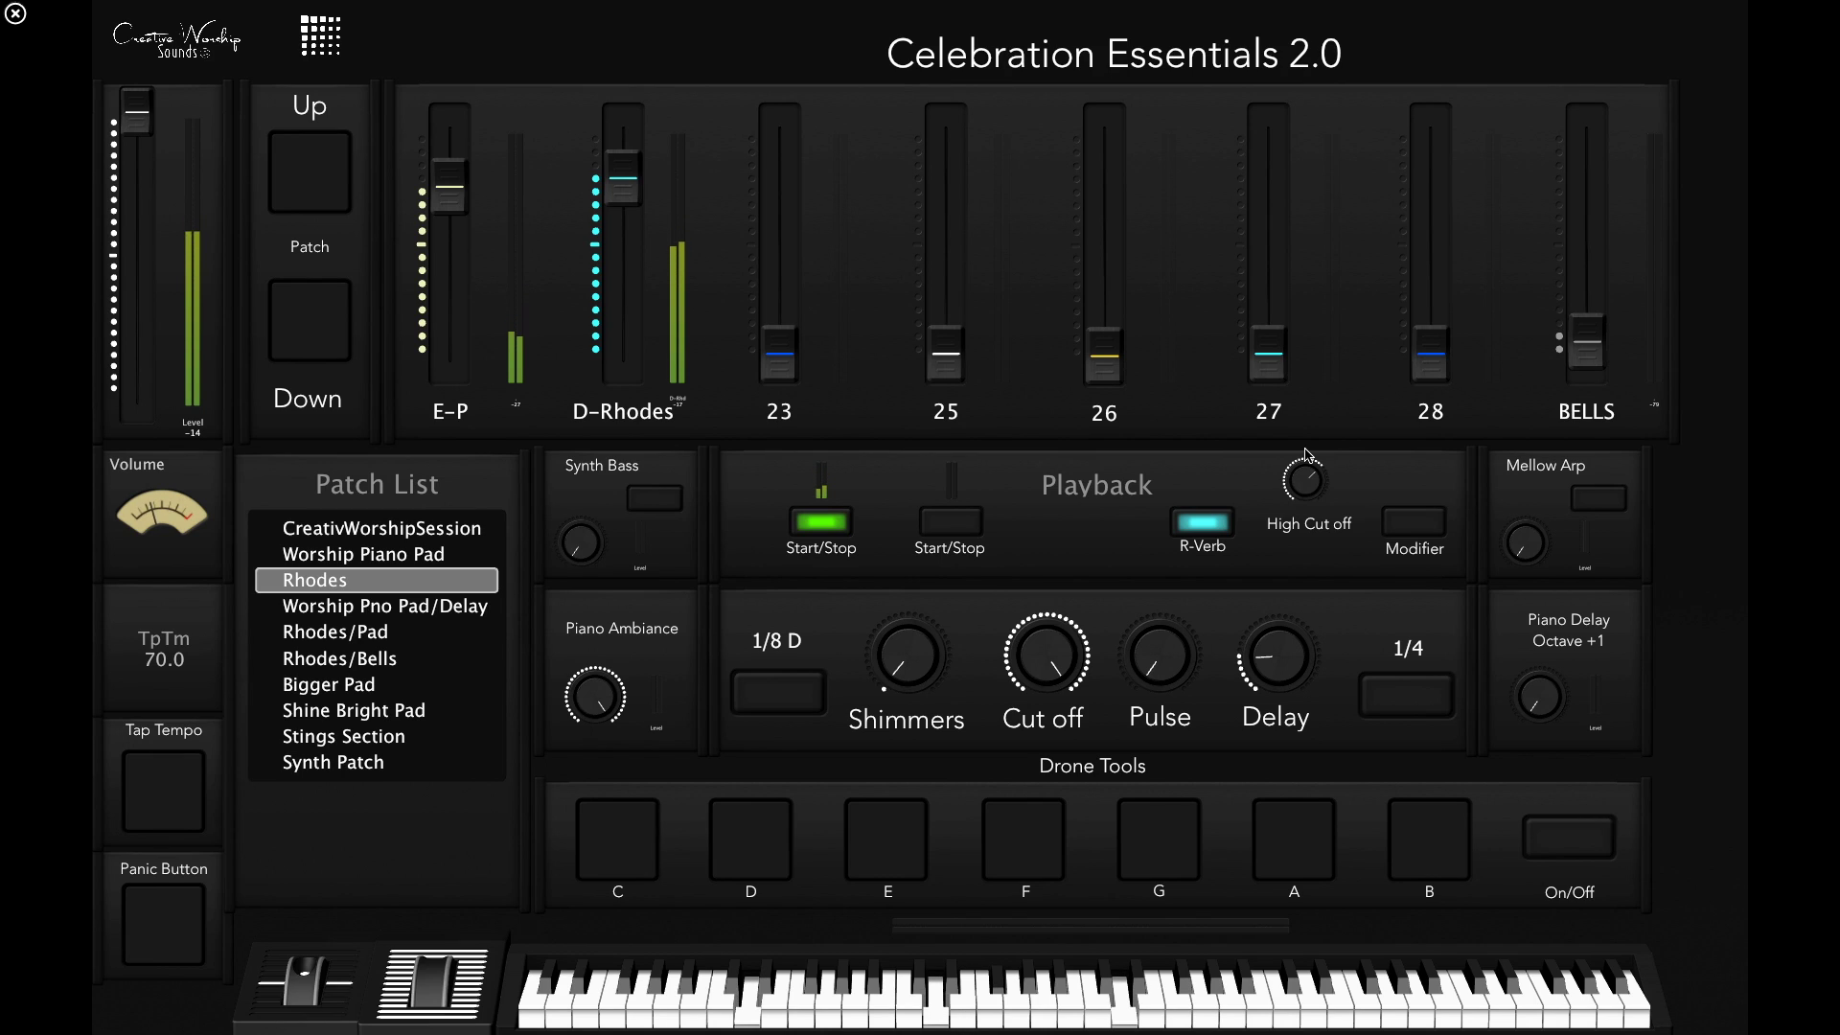
pyautogui.moveTo(1305, 476); pyautogui.dragTo(1299, 738)
# Switch to the Worship Pno Pad/Delay patch and lower the playback High Cut off before gradually raising it
pyautogui.press('Down')
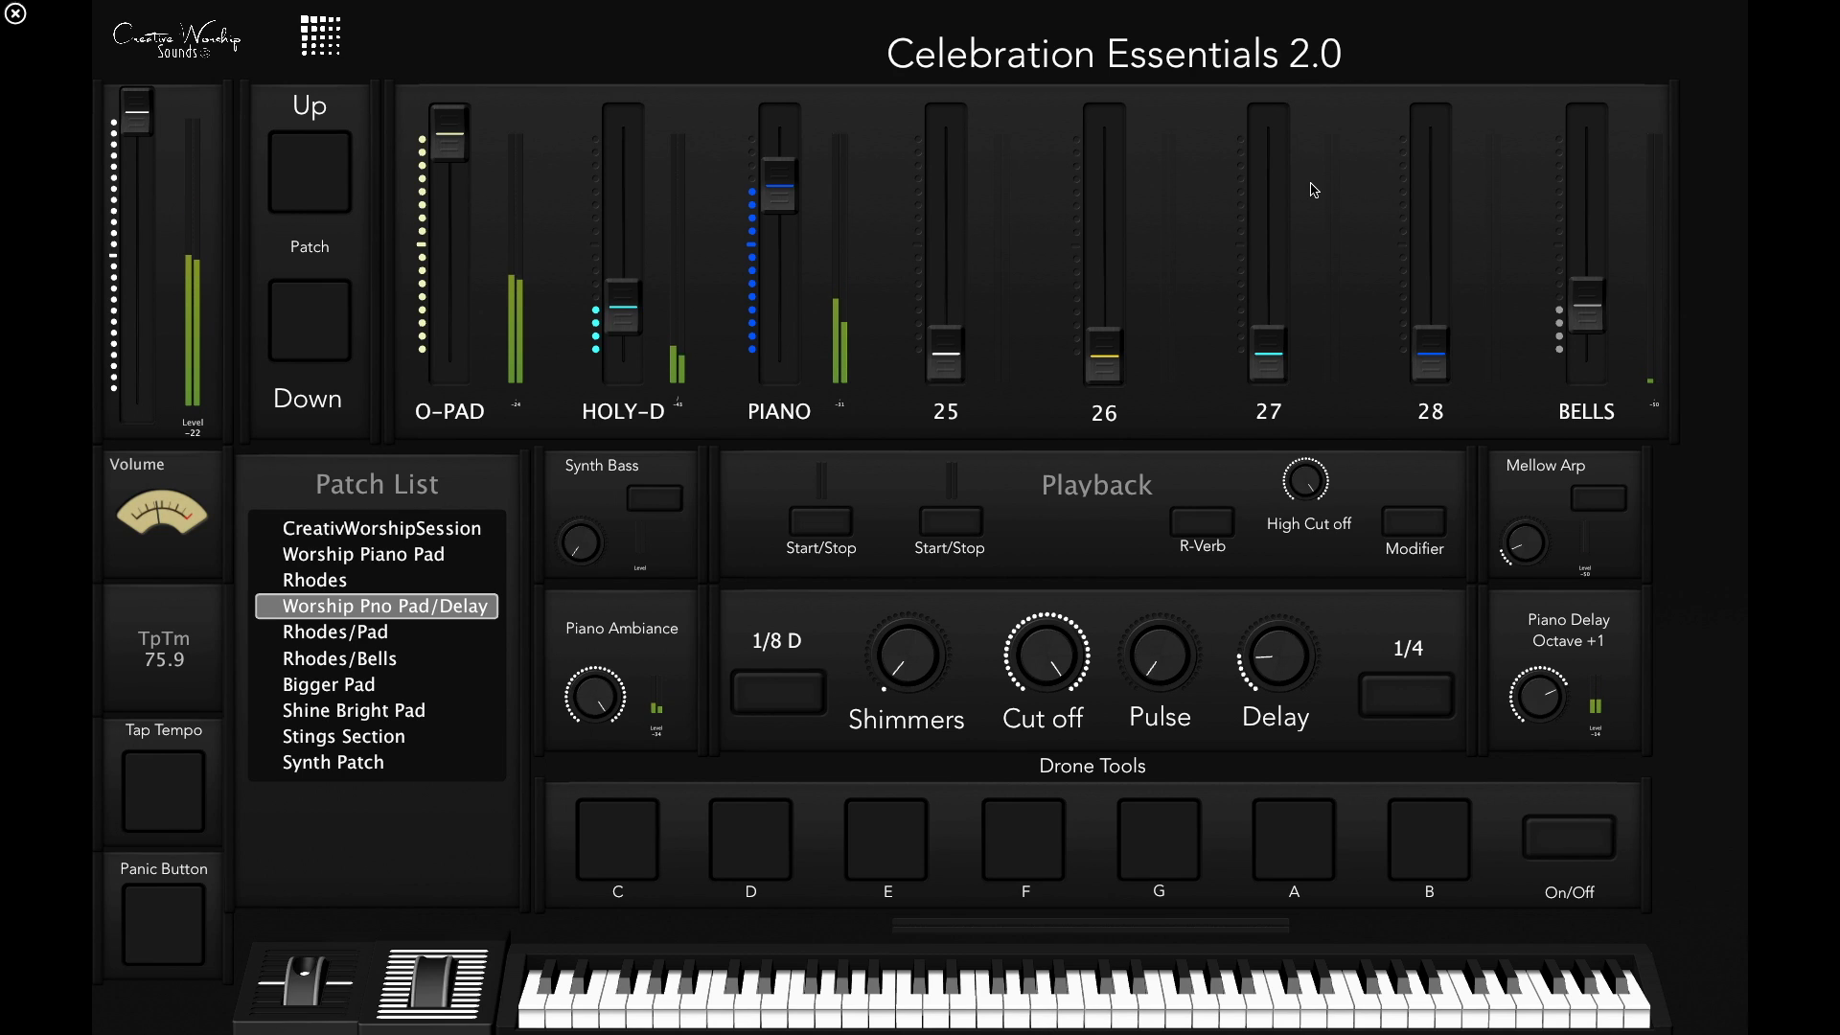
pyautogui.moveTo(1308, 481); pyautogui.dragTo(1242, 558)
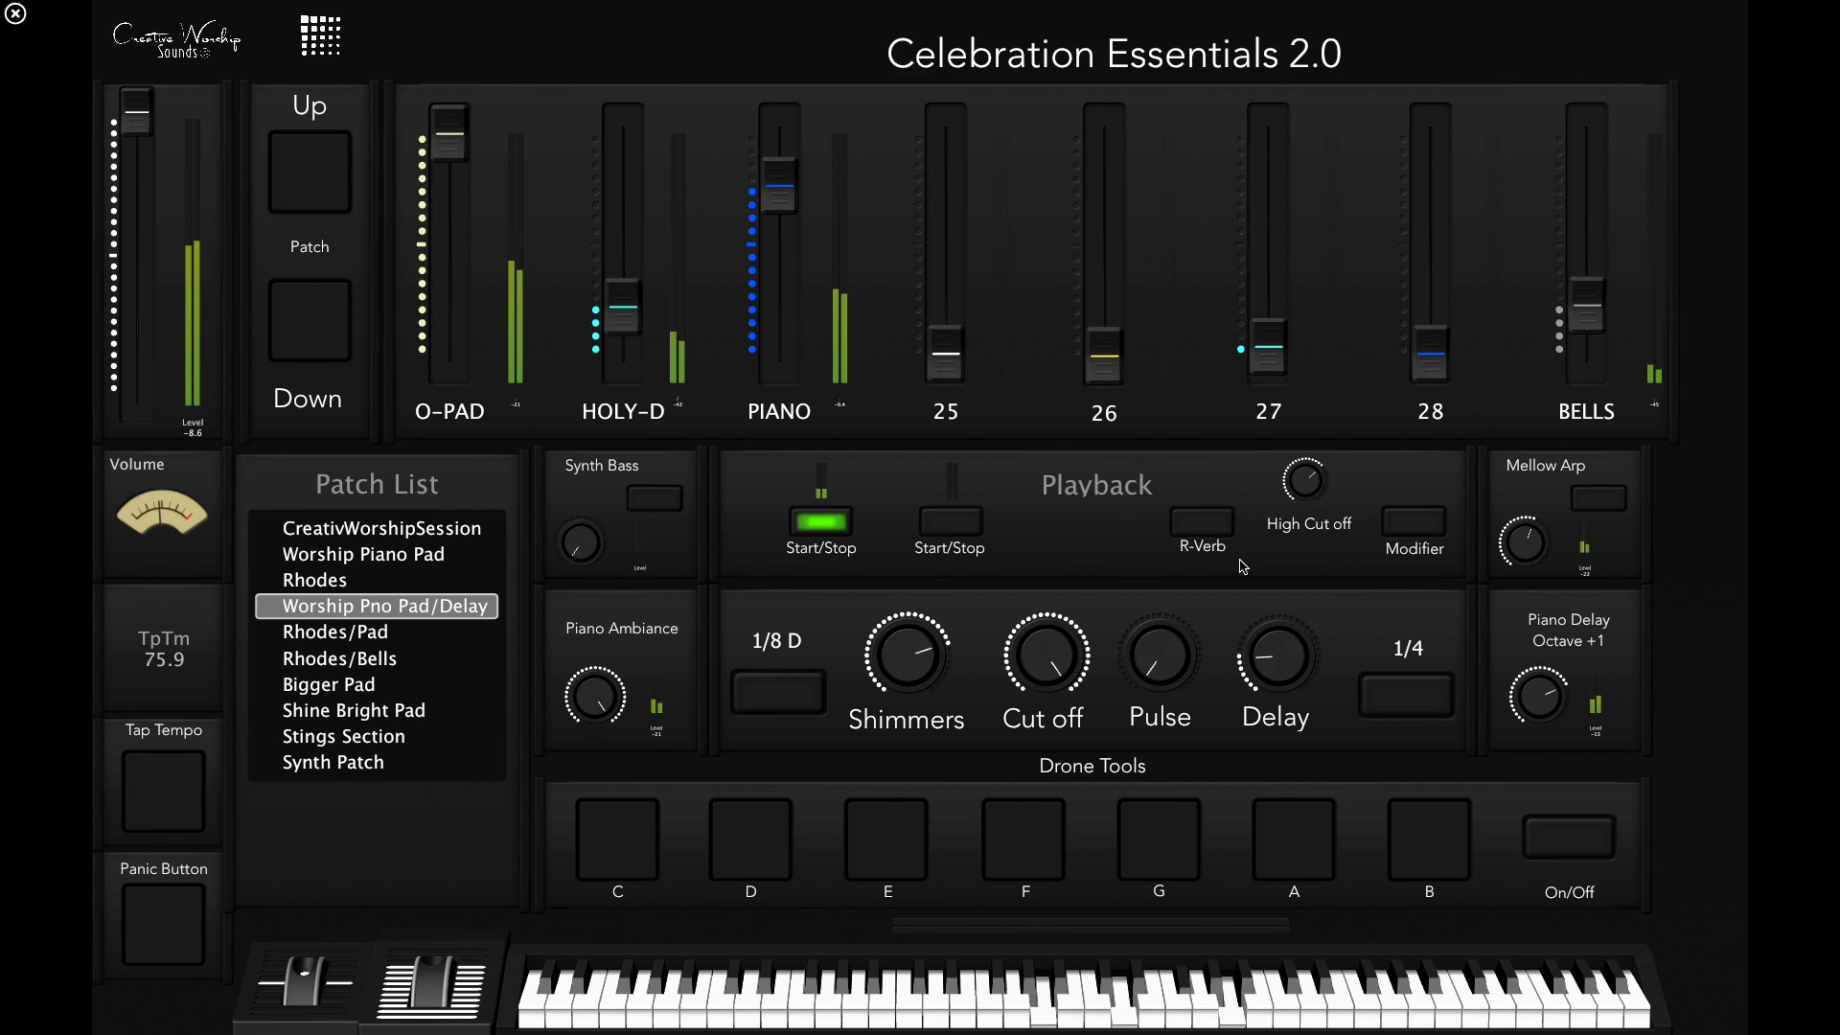
pyautogui.moveTo(1290, 494); pyautogui.dragTo(1297, 451)
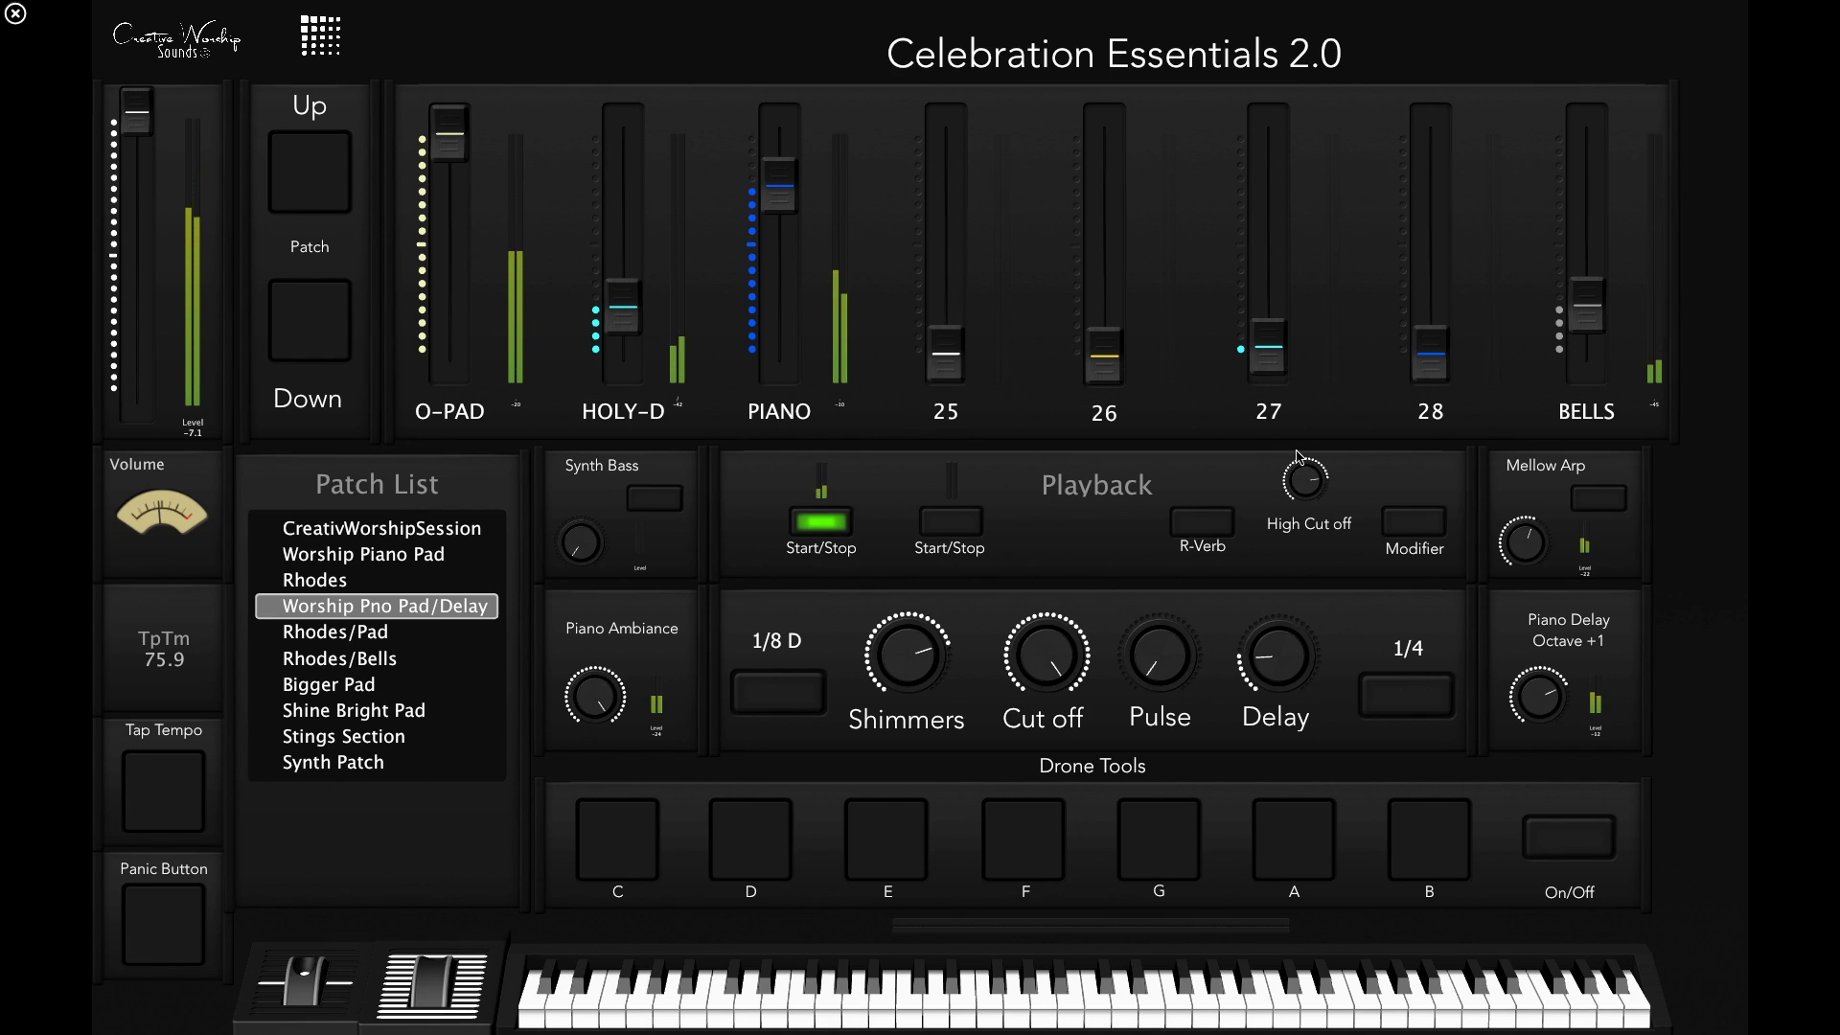
pyautogui.moveTo(1301, 512); pyautogui.dragTo(1294, 465)
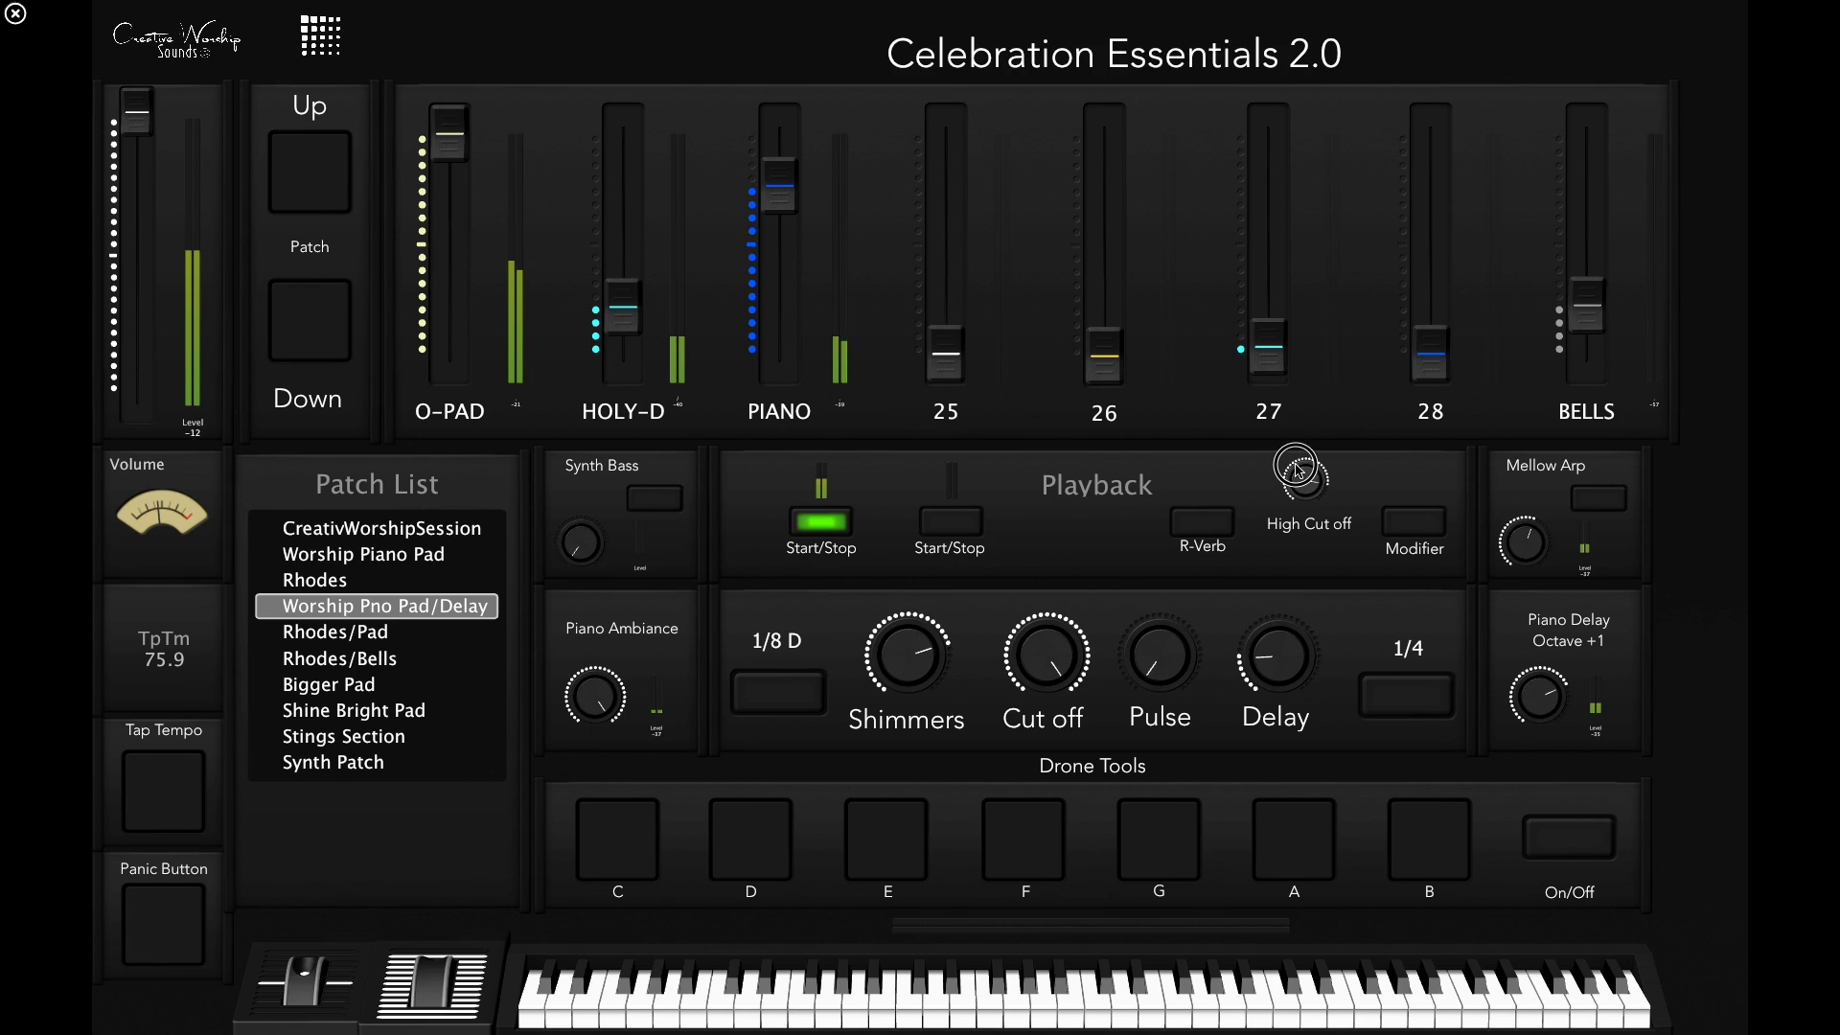
# Turn on R-Verb for the playback track and sweep its High Cut off from fully open to fully closed
pyautogui.click(1226, 521)
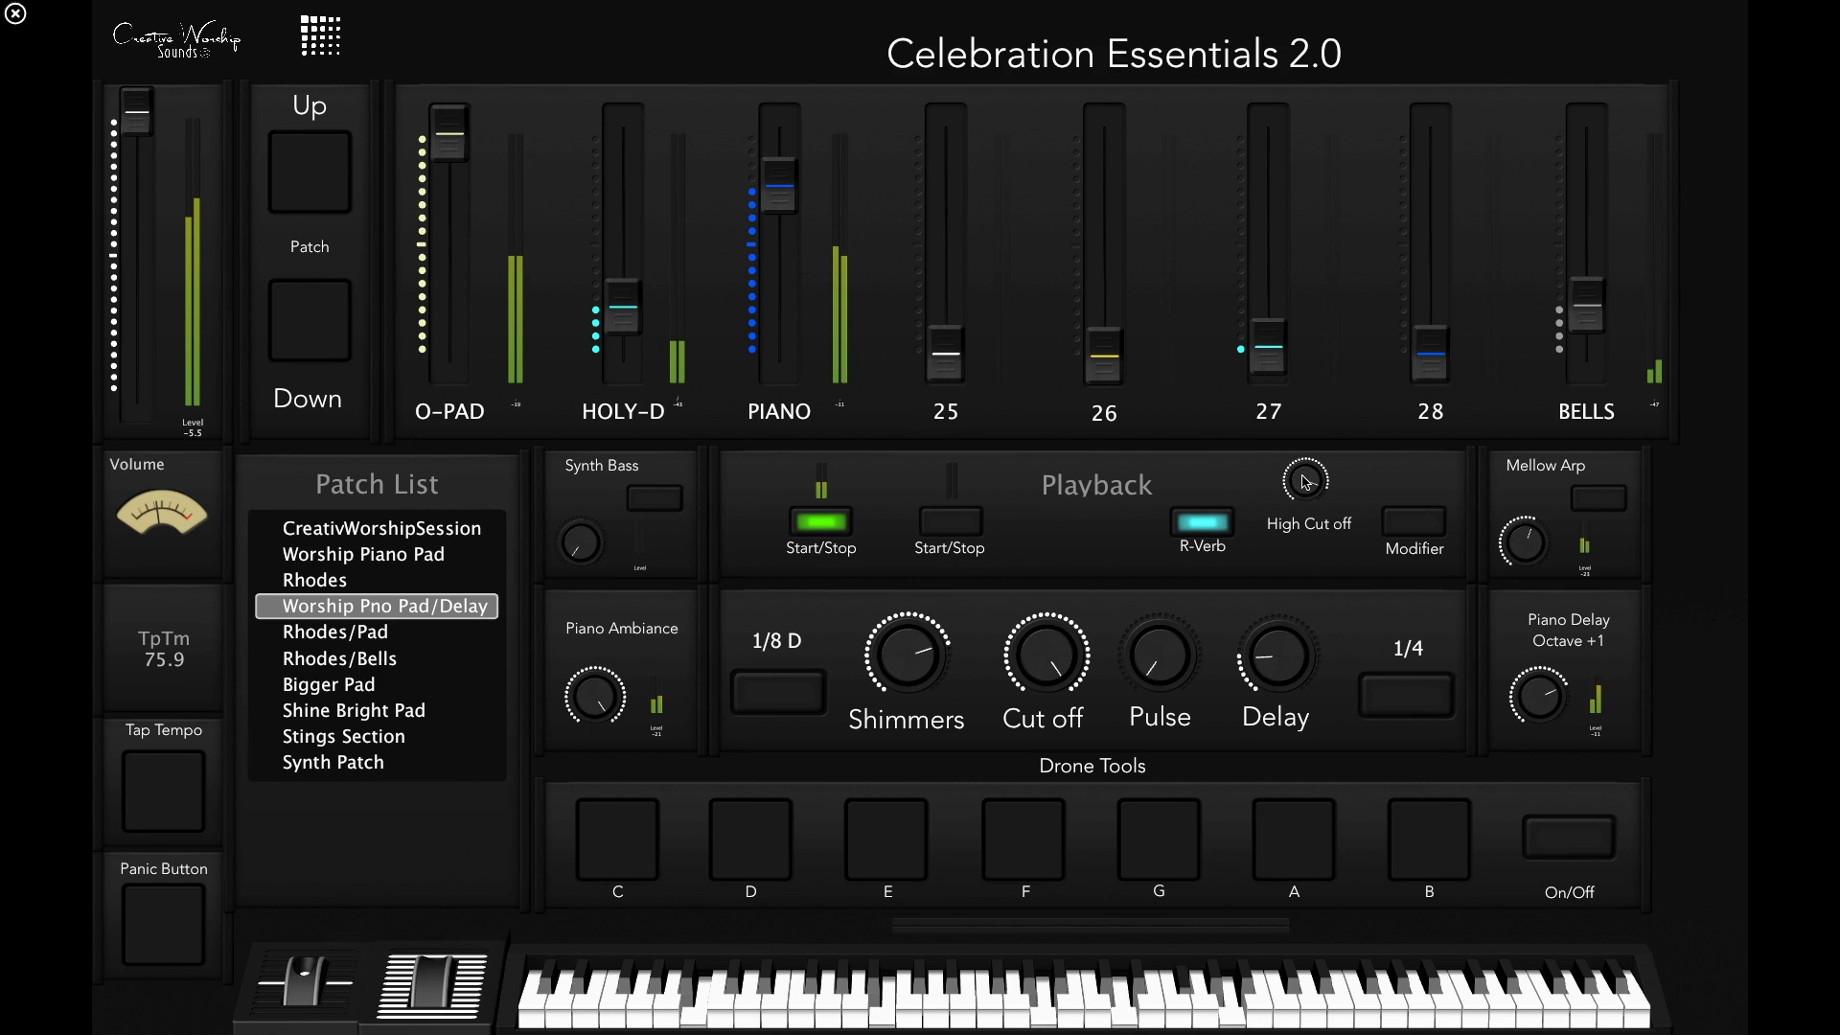
pyautogui.click(1305, 481)
pyautogui.click(1301, 482)
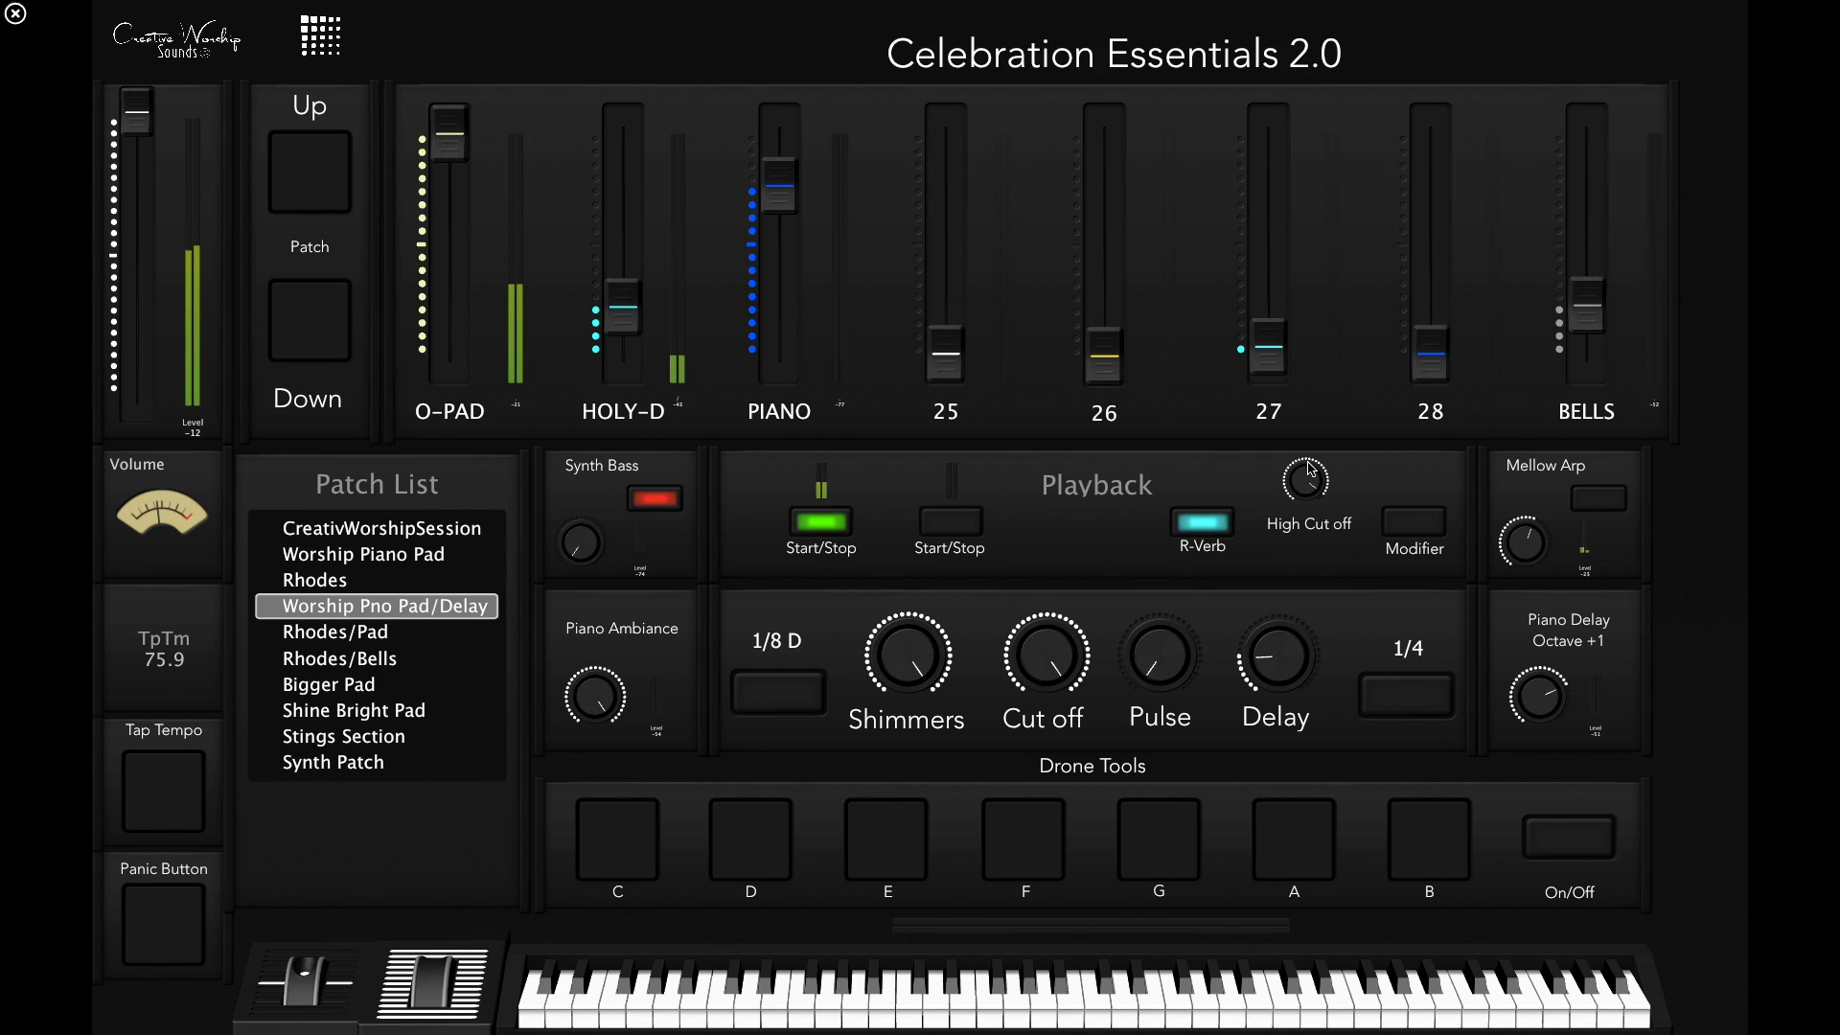
pyautogui.moveTo(1311, 468); pyautogui.dragTo(1310, 870)
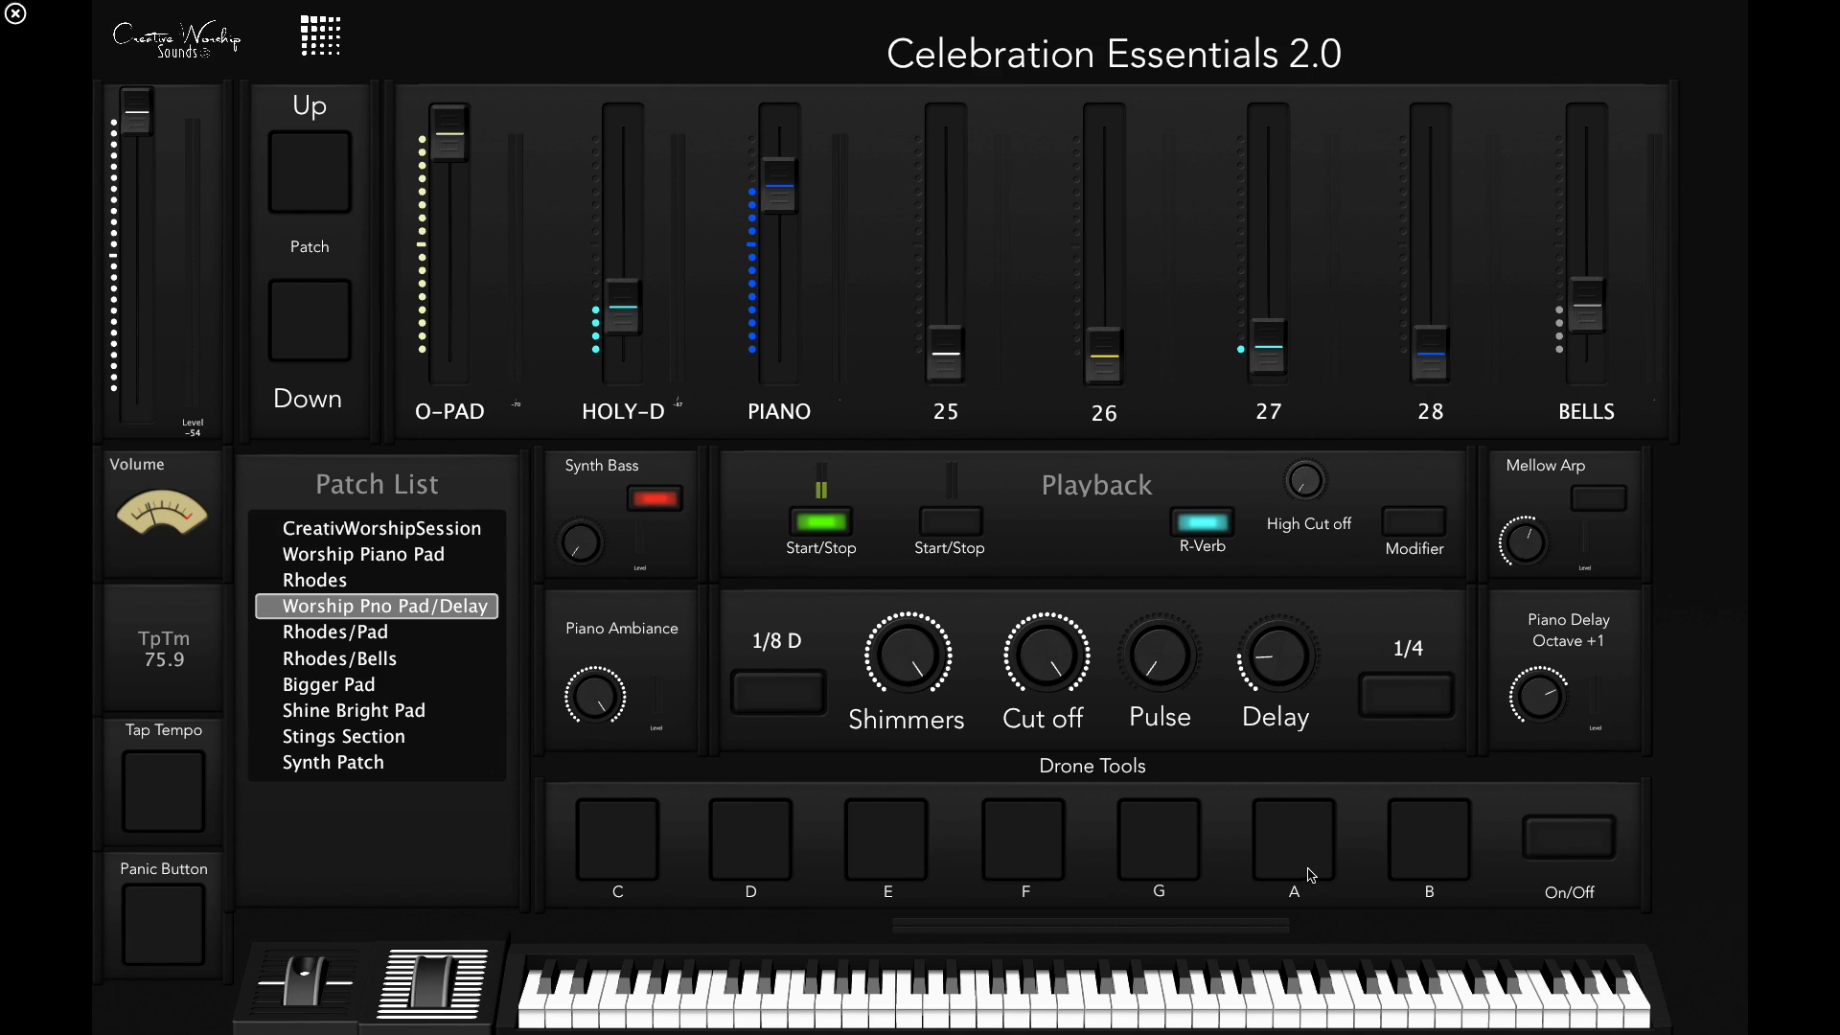
# Move past Rhodes/Pad to the Rhodes/Bells patch and shape the playback track with R-Verb on and the High Cut off lowered and partly reopened
pyautogui.press('Down')
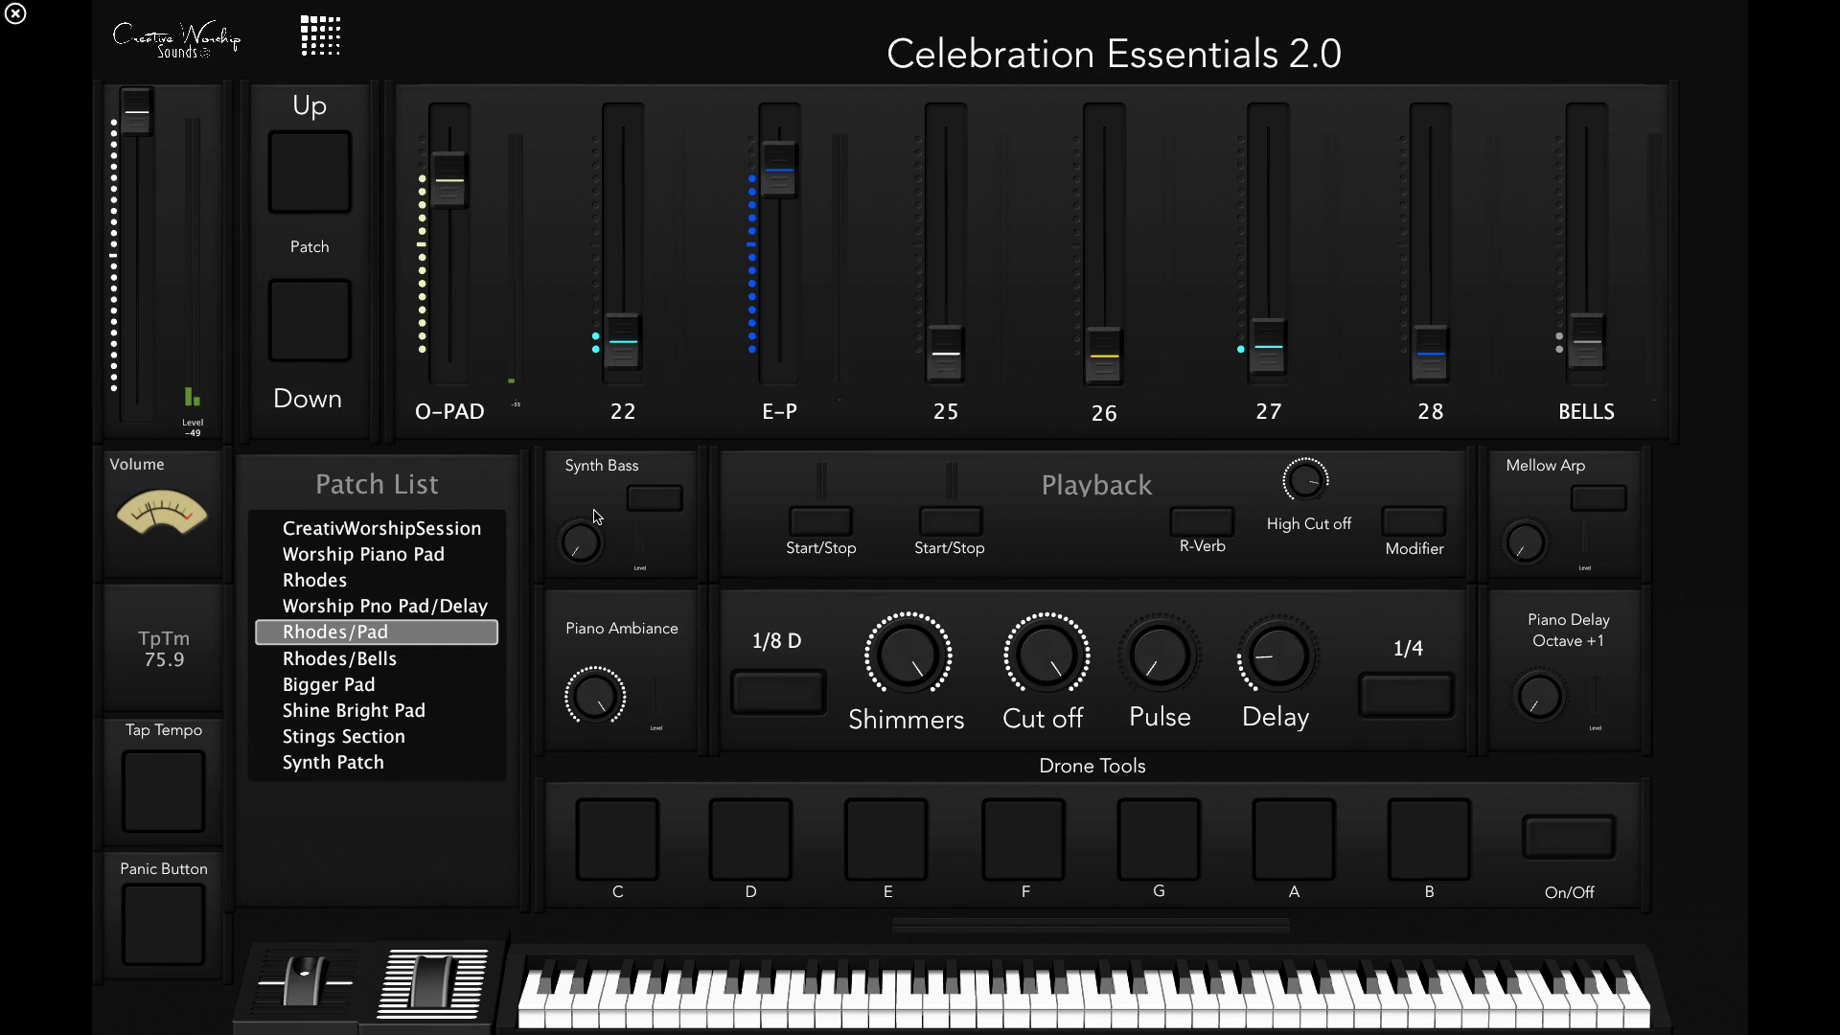
pyautogui.press('Down')
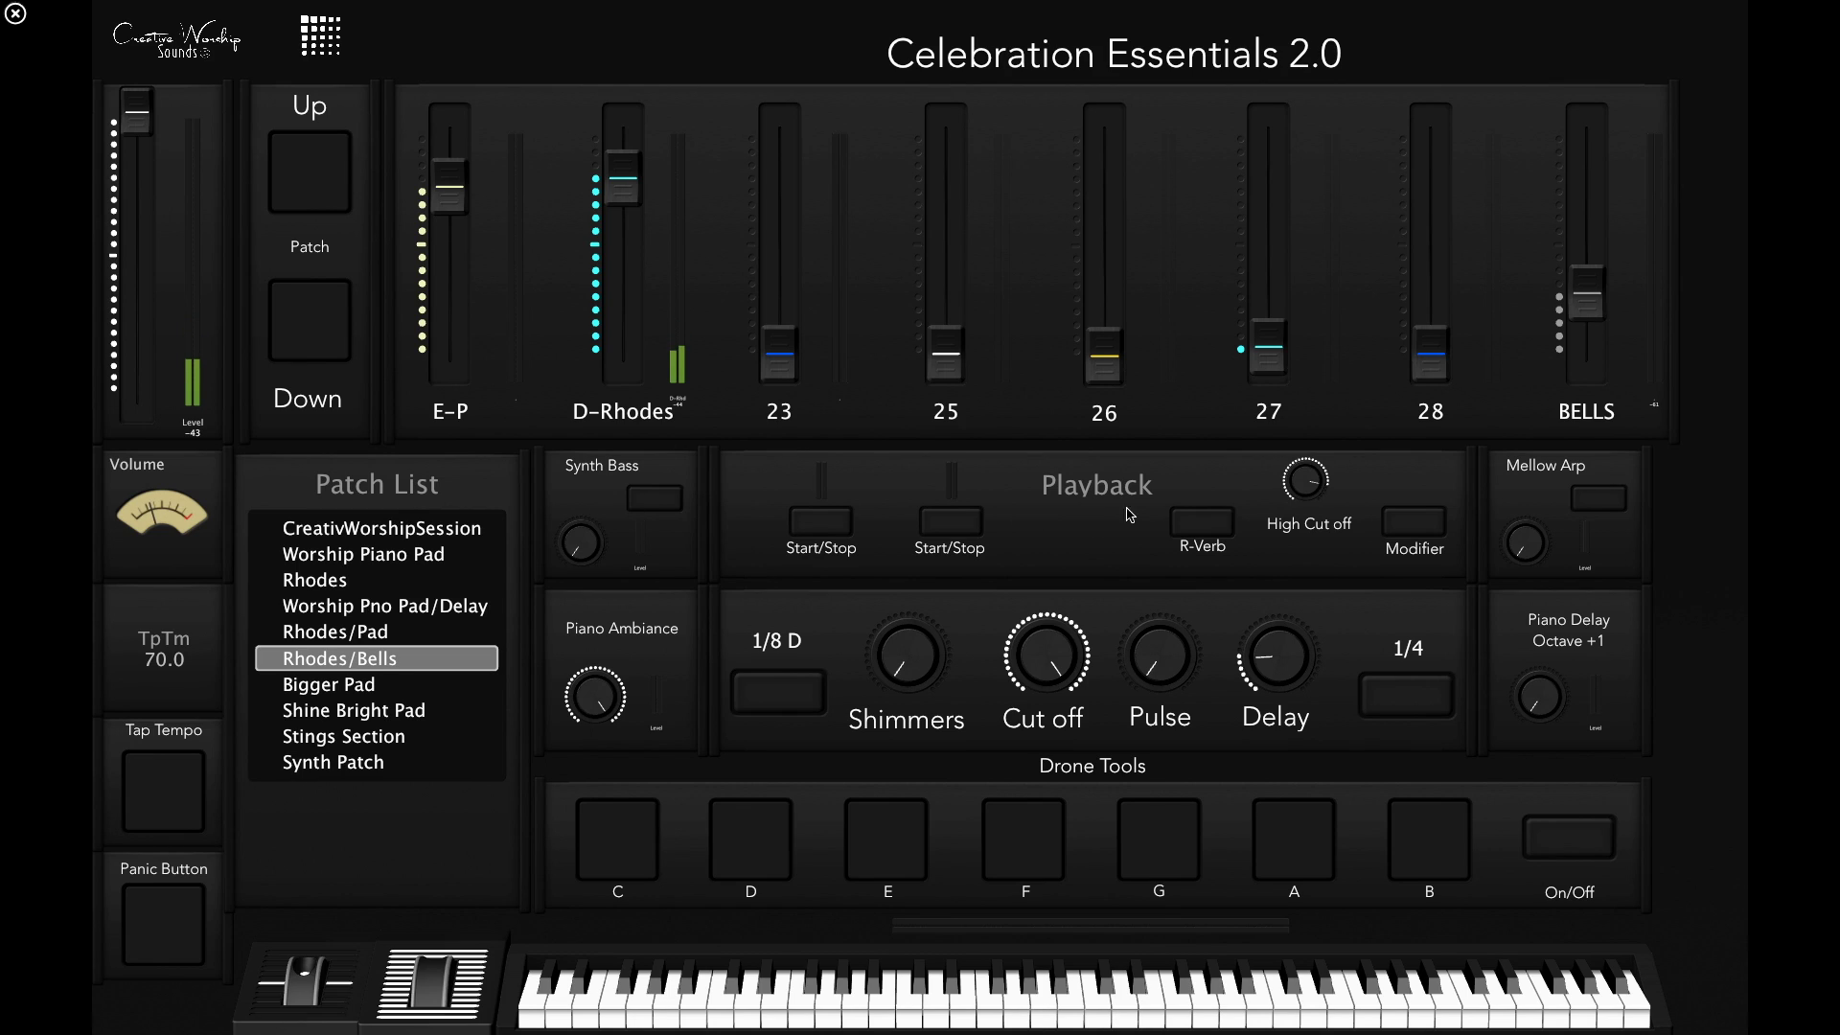
pyautogui.moveTo(1307, 482); pyautogui.dragTo(1224, 660)
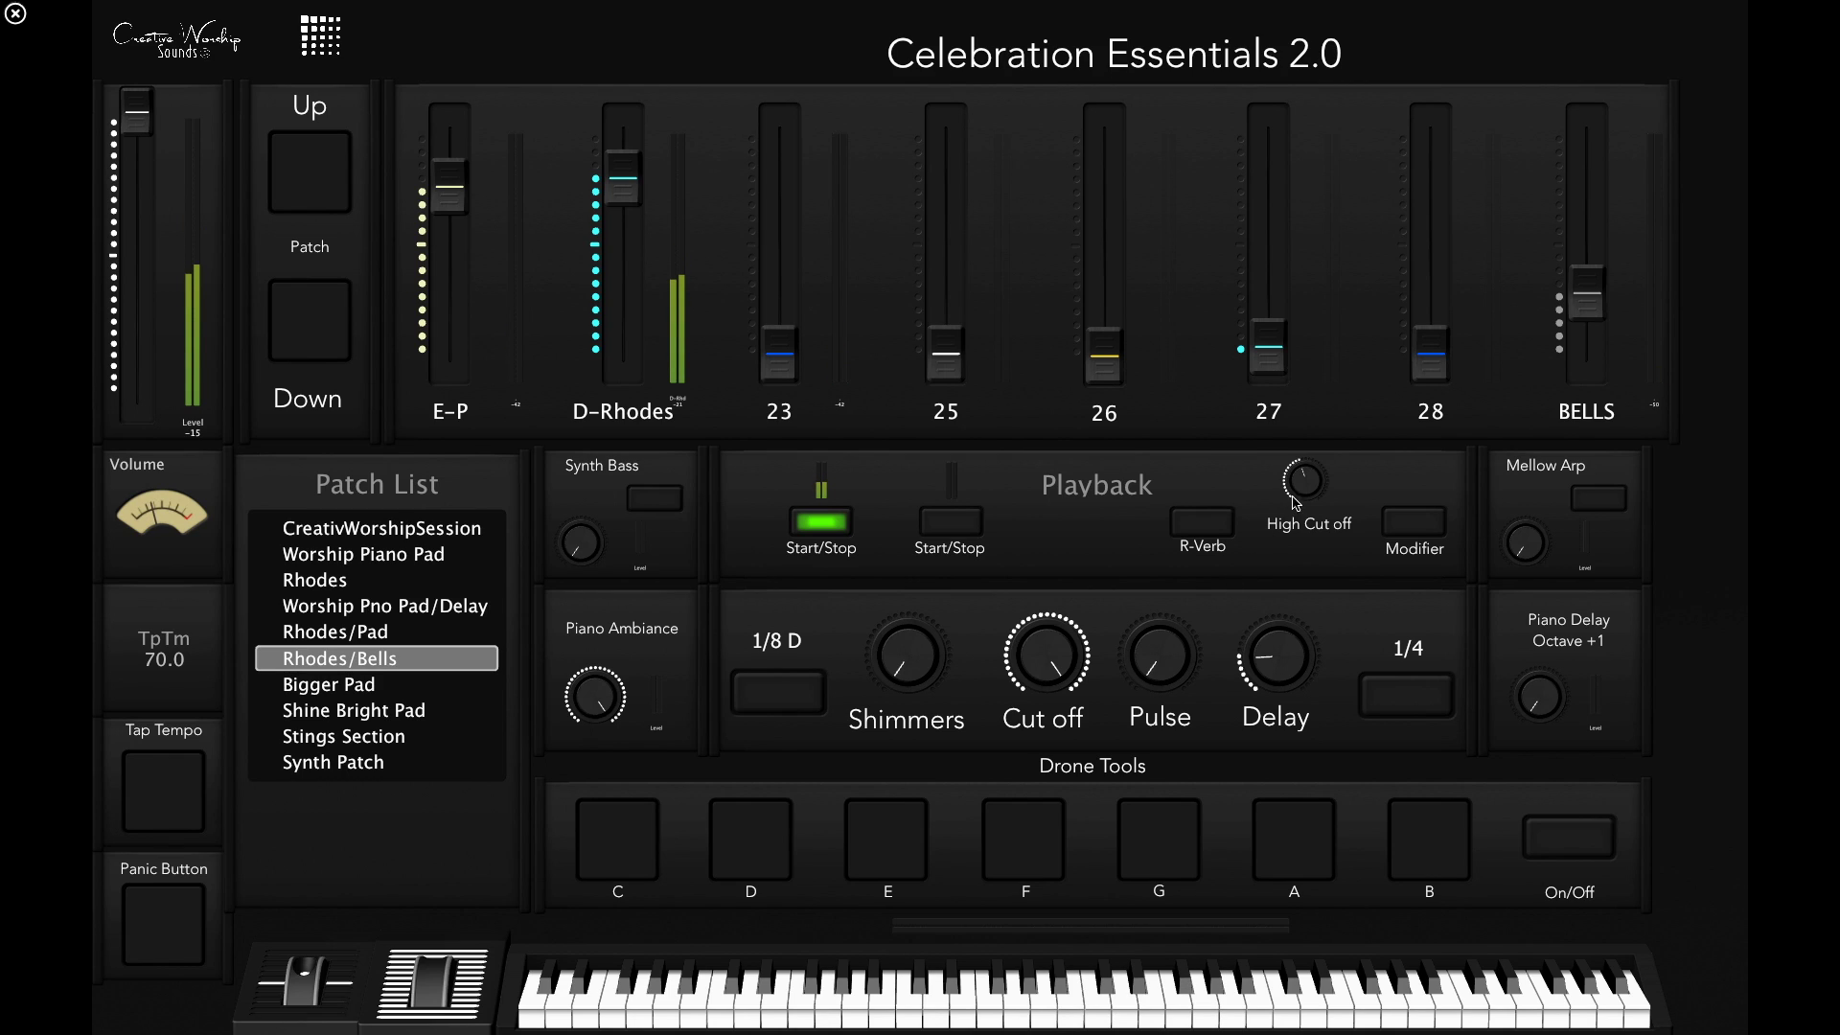
pyautogui.click(1231, 529)
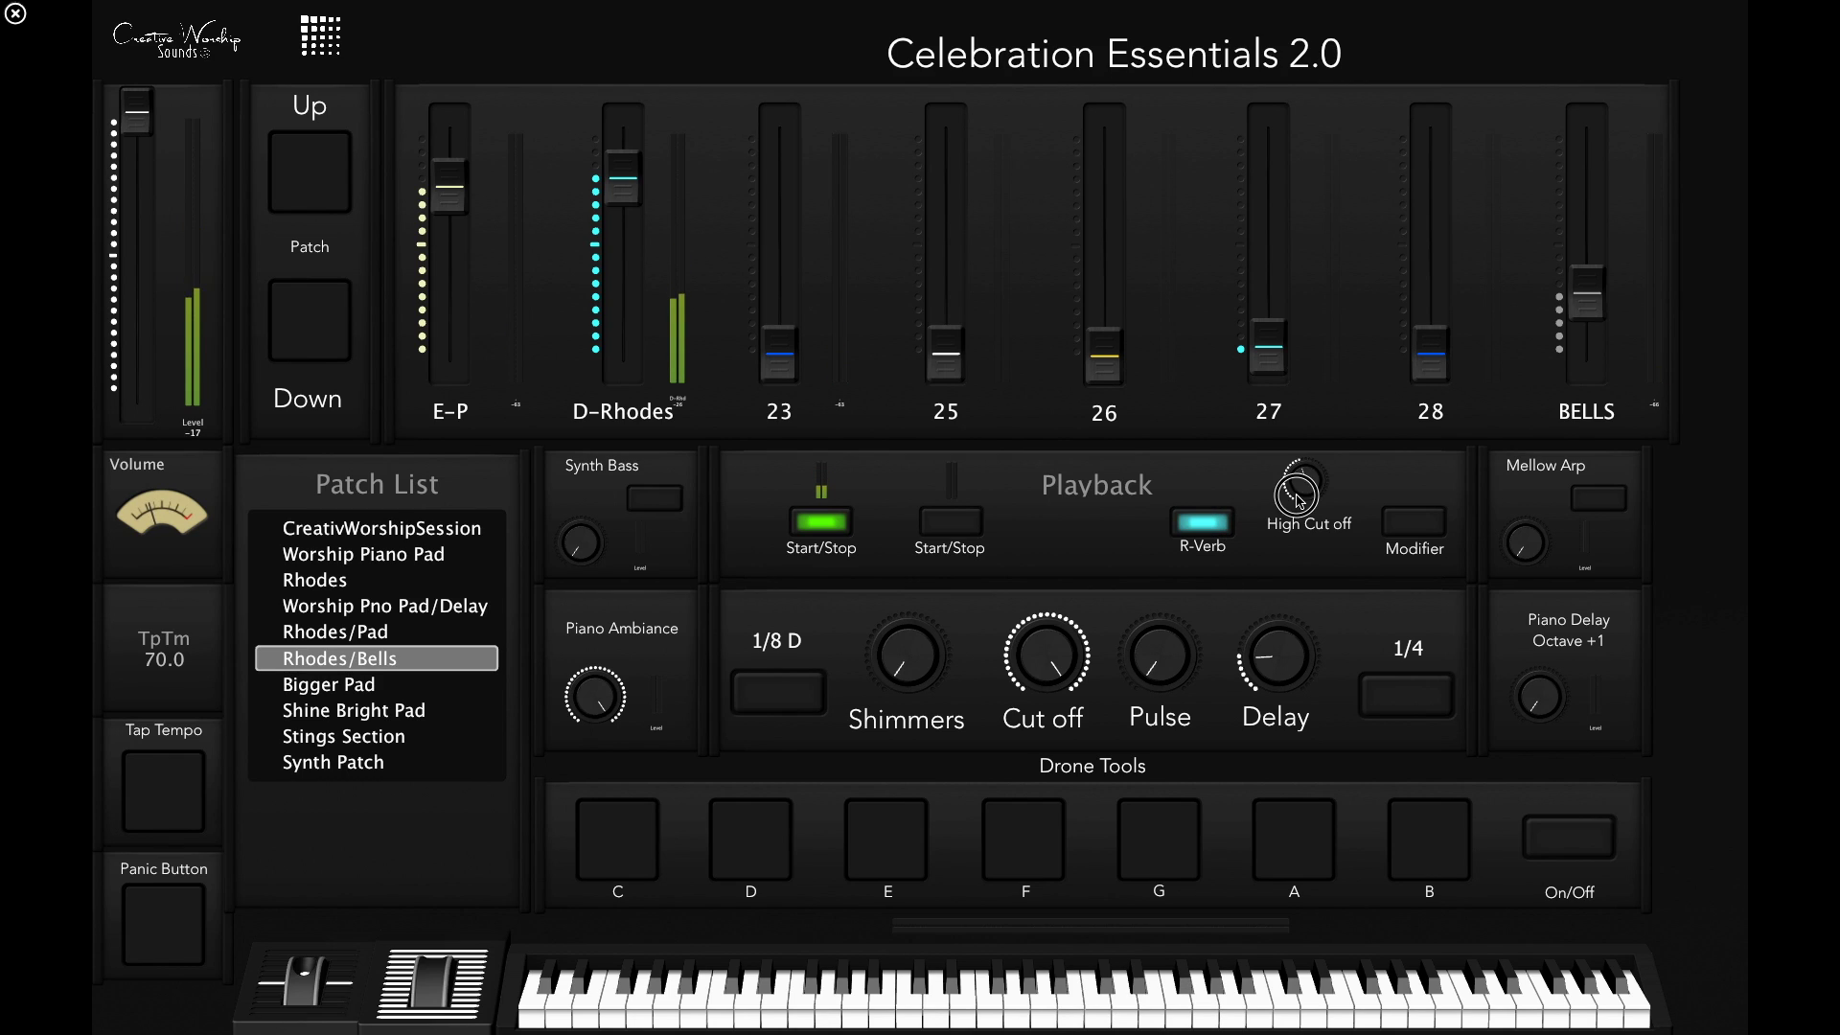
pyautogui.moveTo(1304, 485); pyautogui.dragTo(1302, 468)
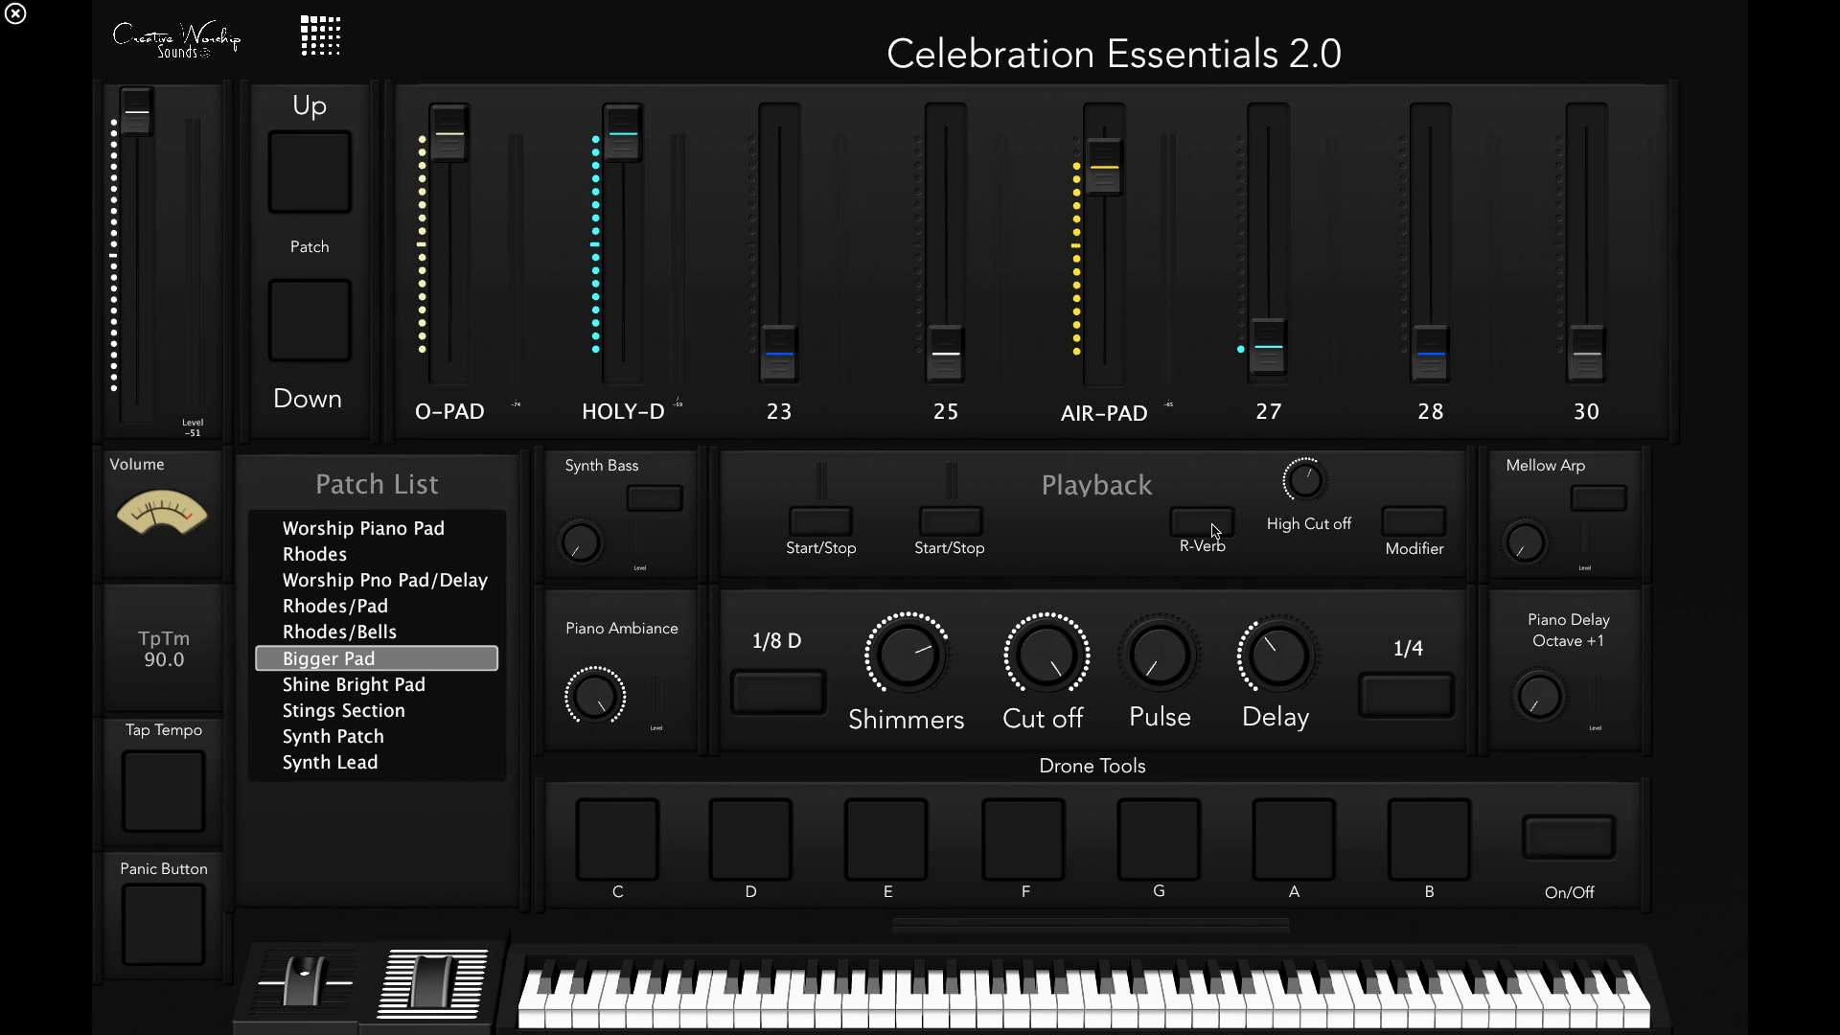
# Move on to the Synth Lead patch and sweep the playback track's High Cut off up and down
pyautogui.press('Down')
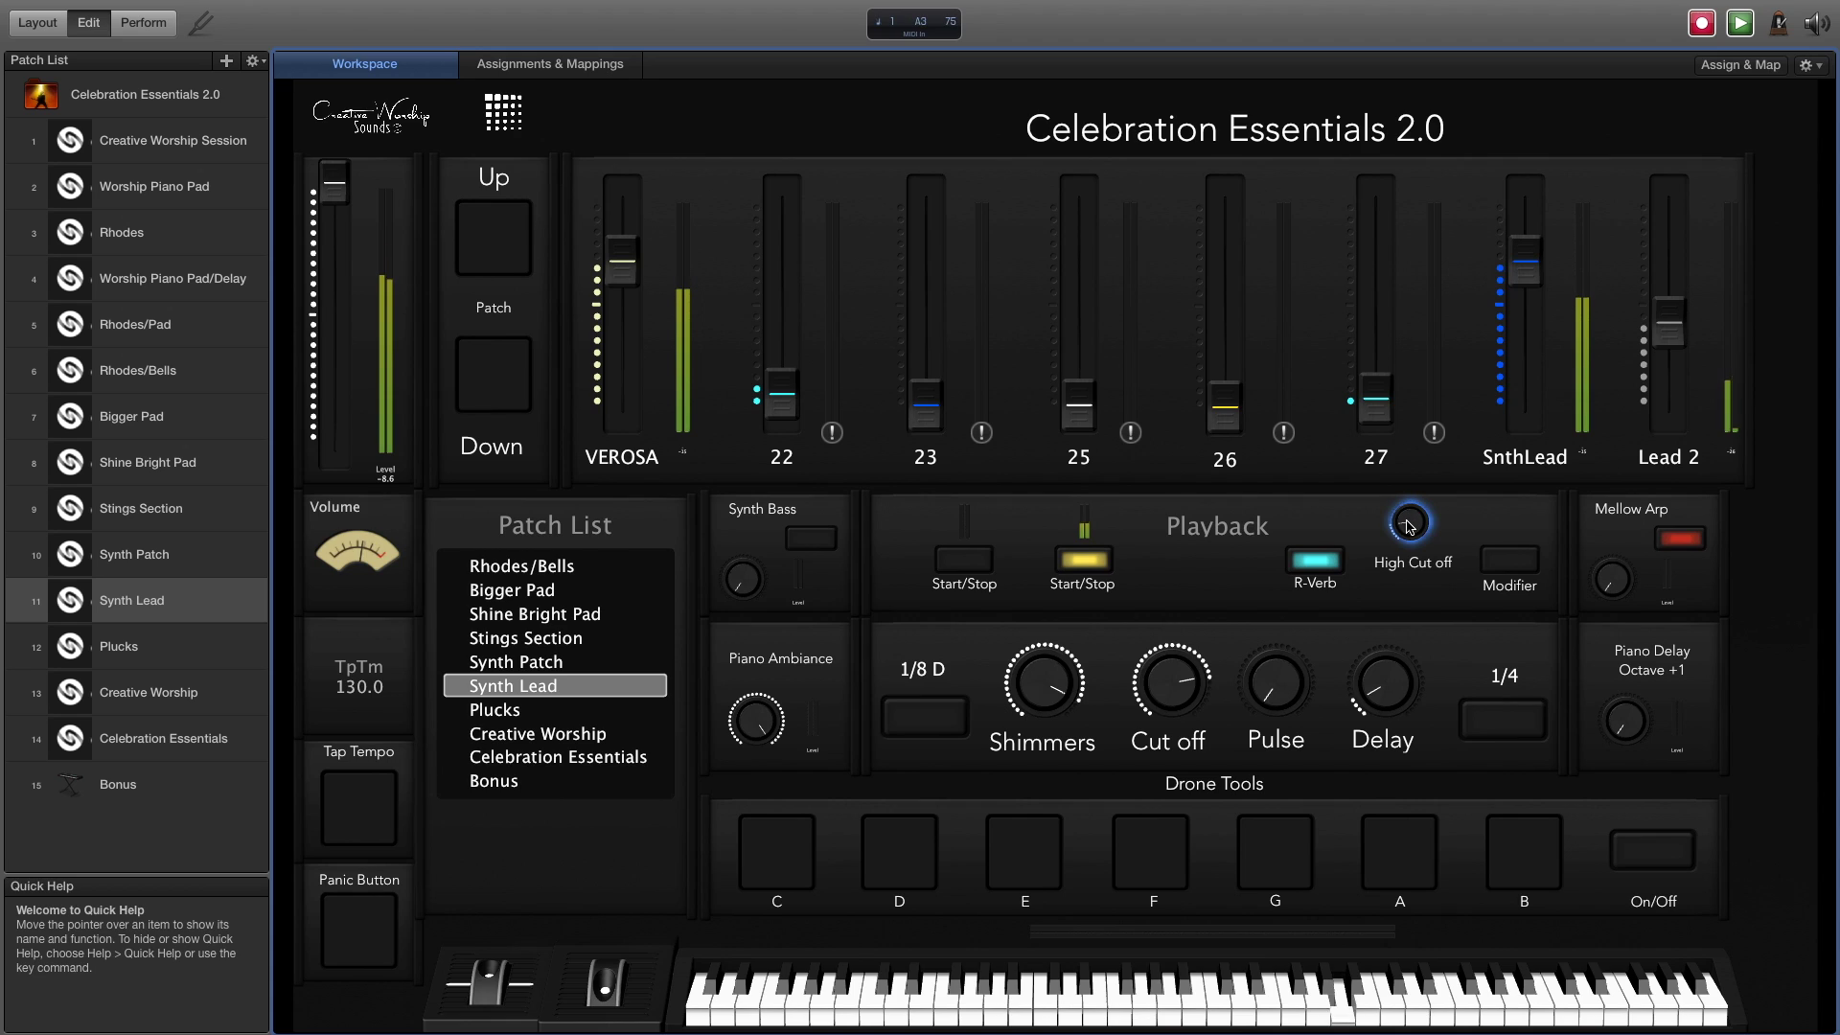
pyautogui.moveTo(1409, 527); pyautogui.dragTo(1424, 407)
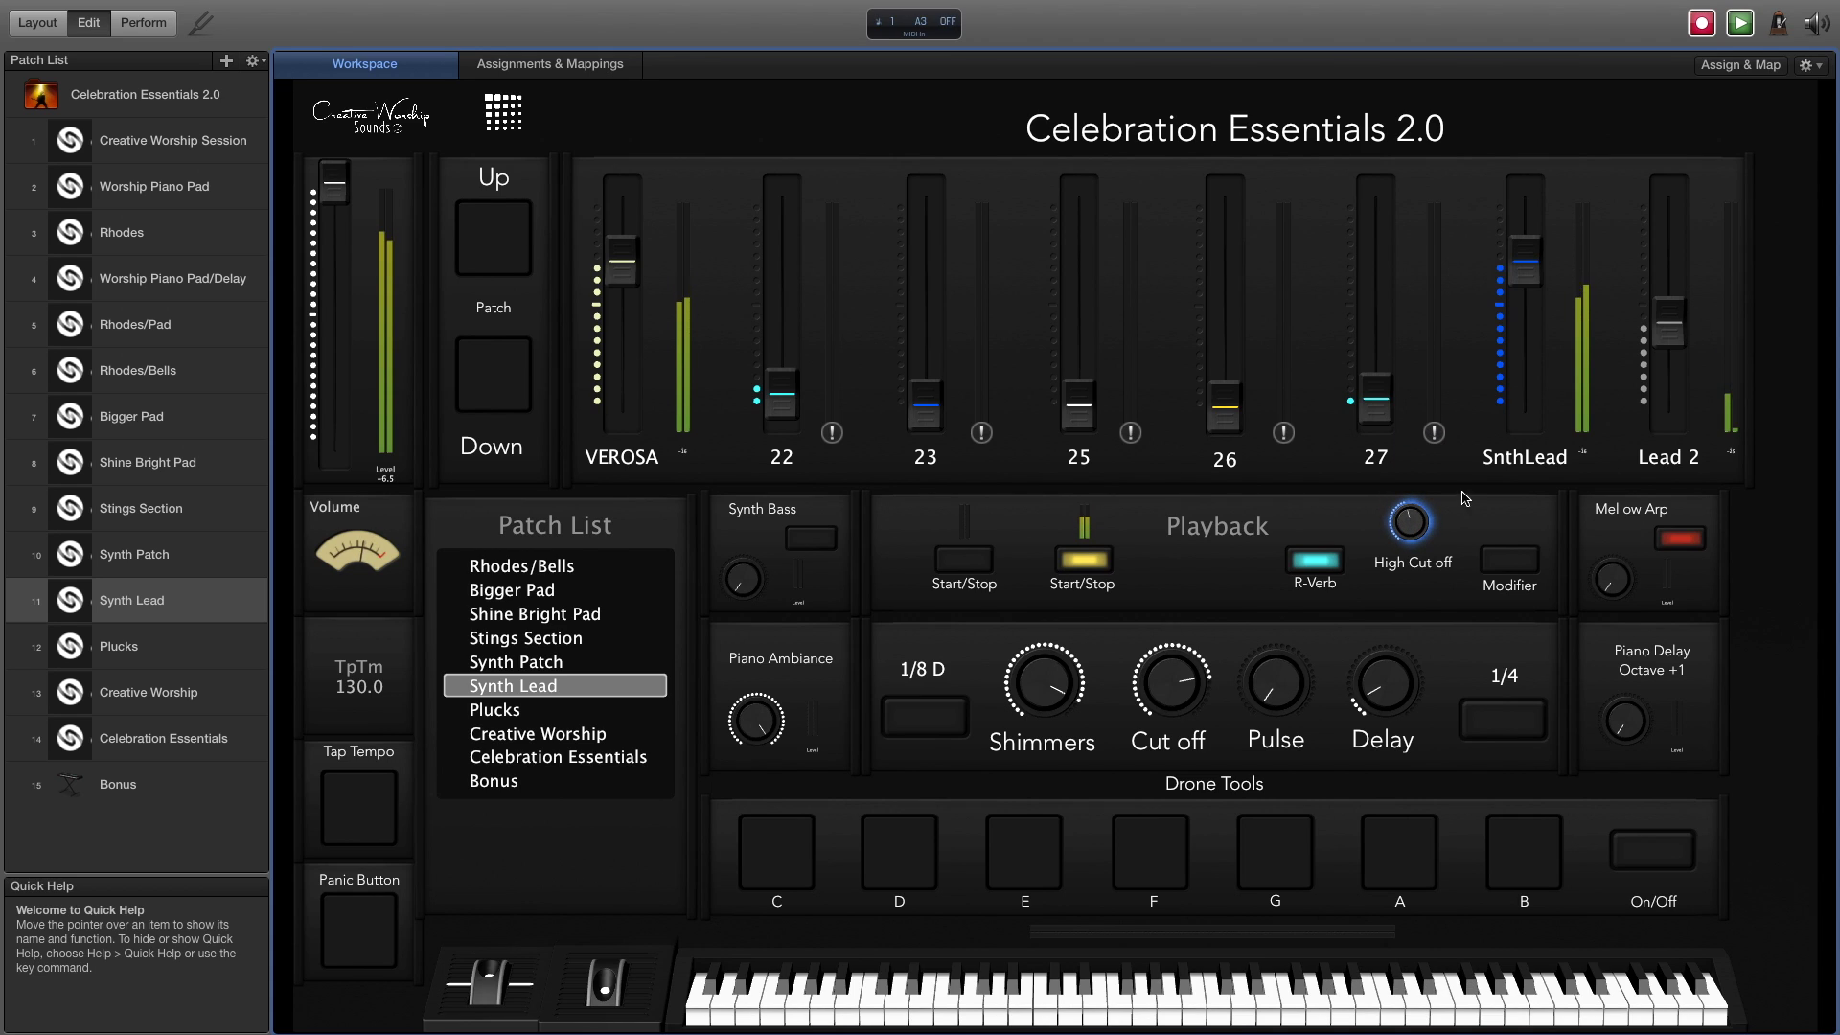
pyautogui.moveTo(1410, 515); pyautogui.dragTo(1420, 431)
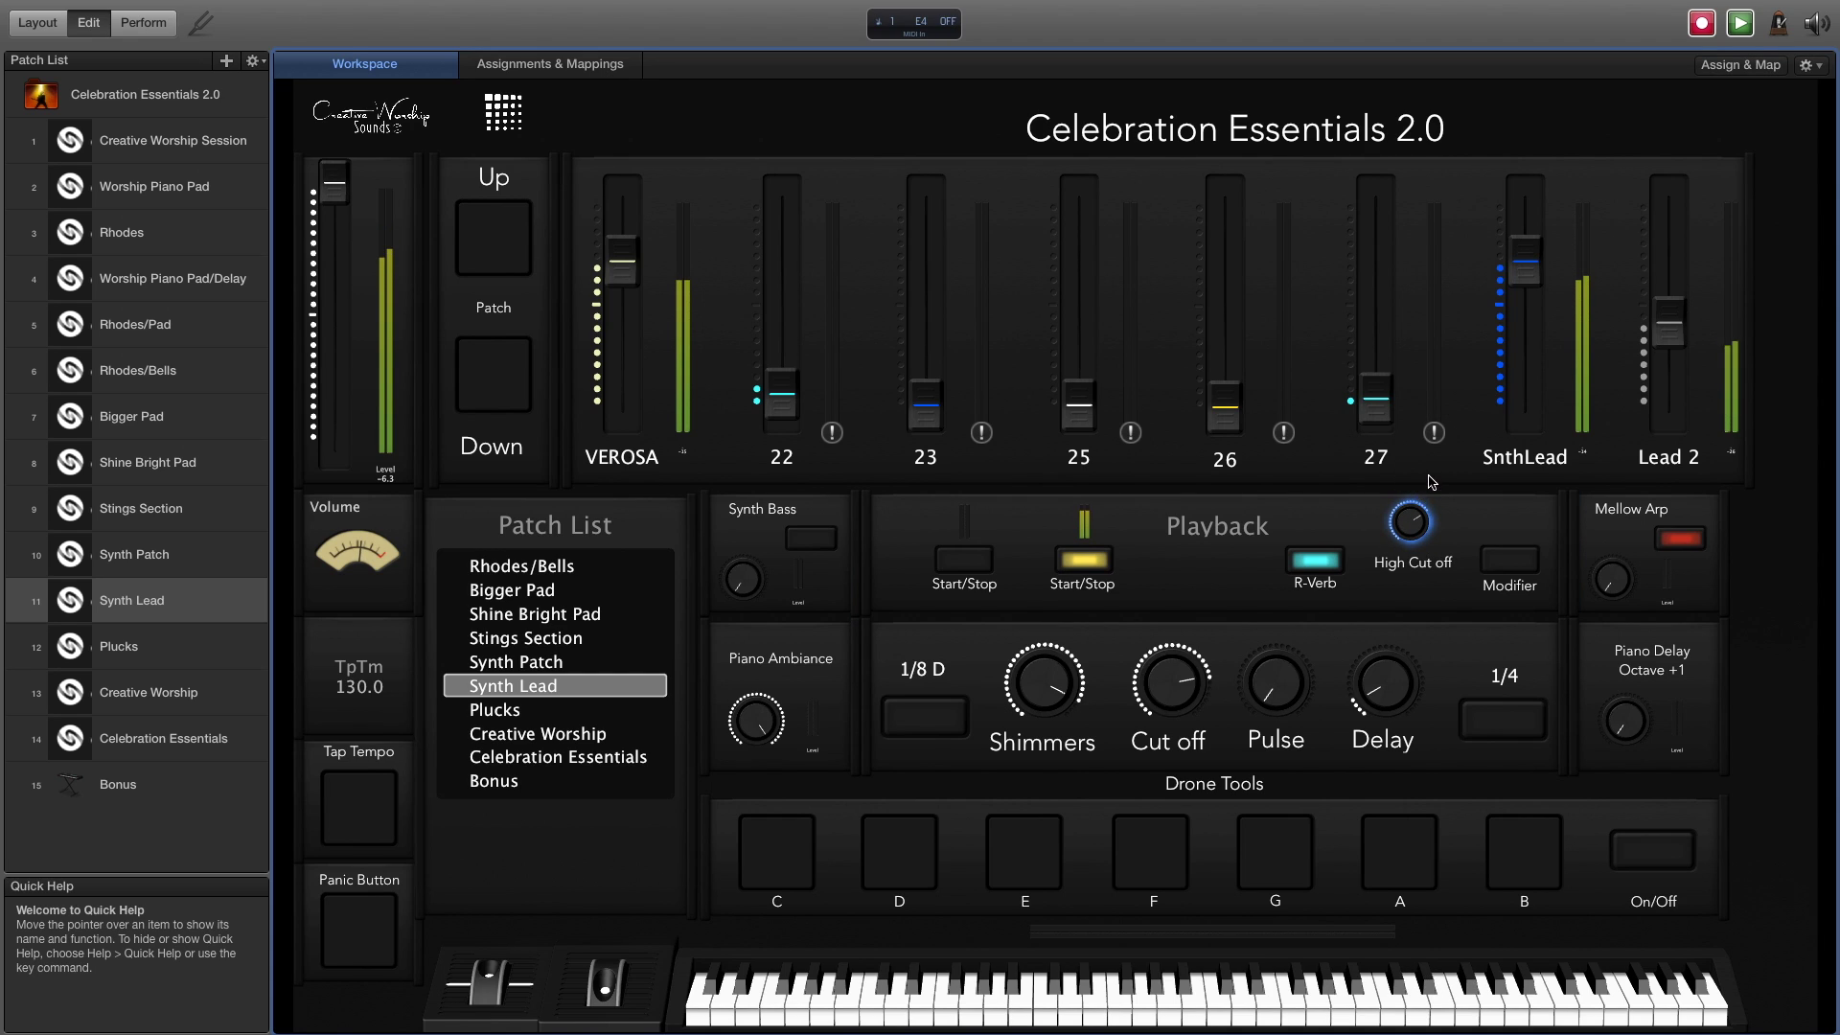
pyautogui.click(1407, 526)
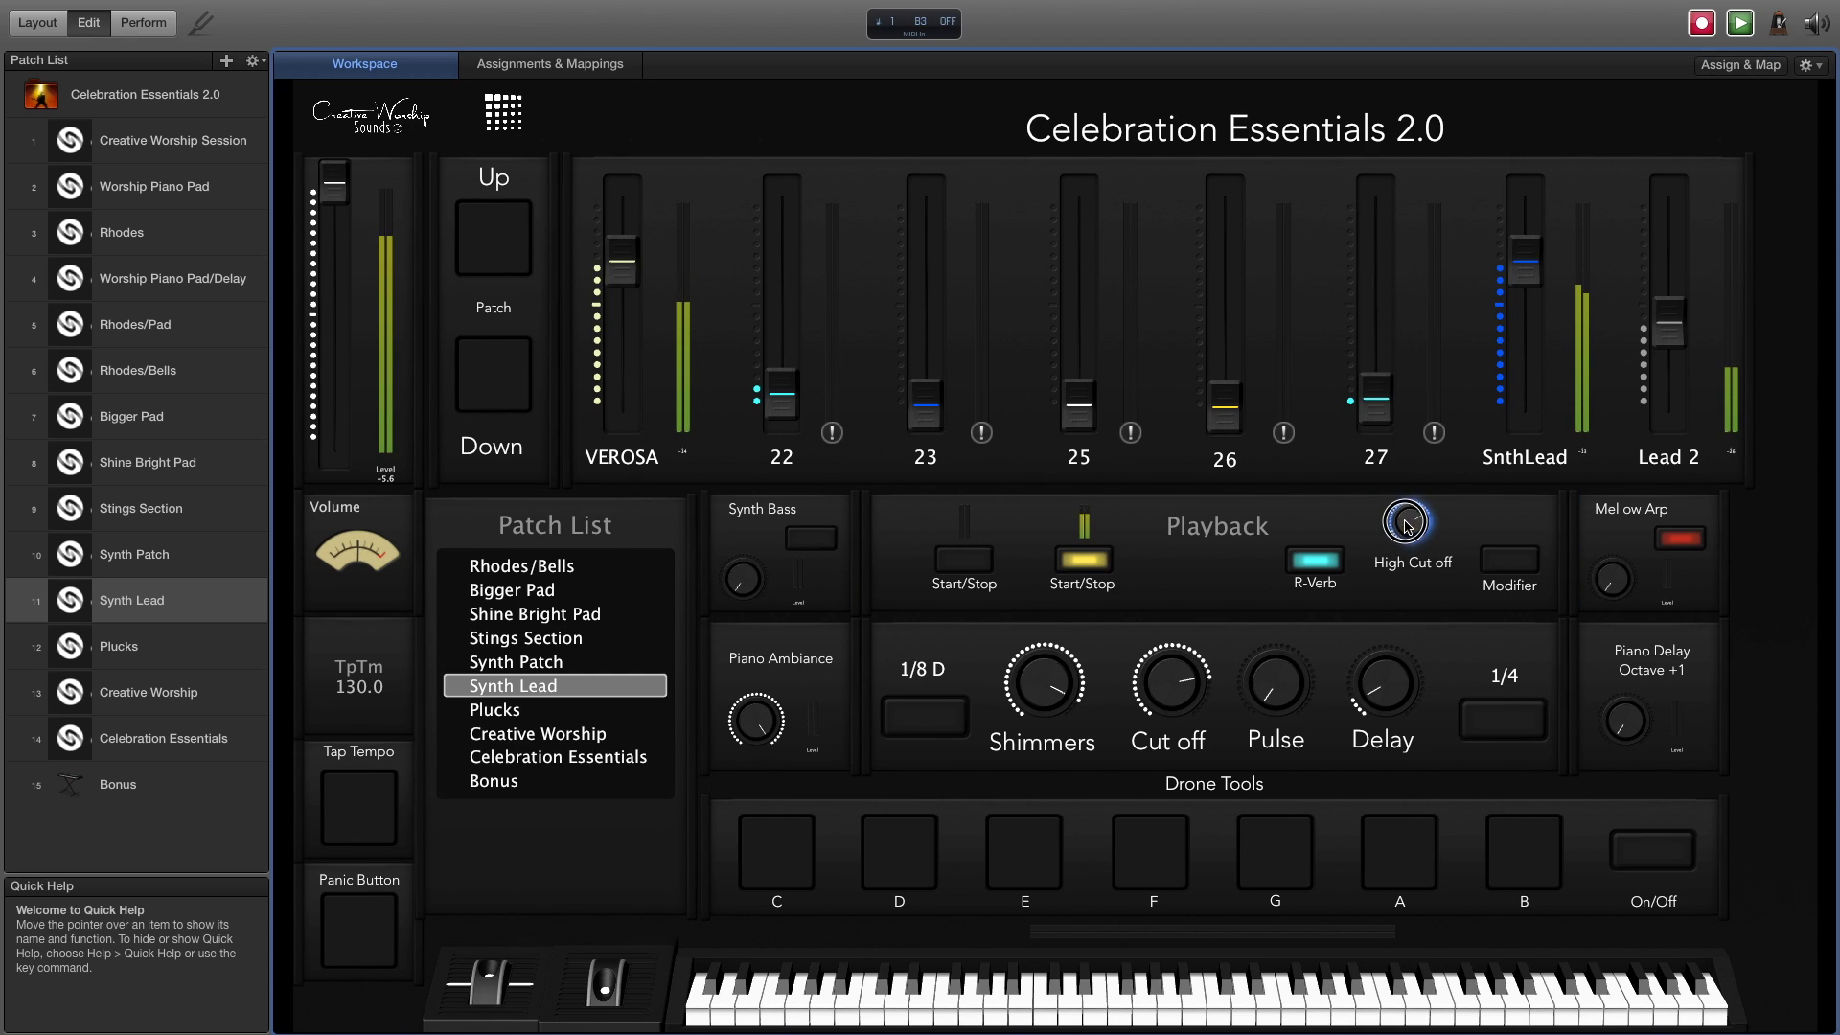
pyautogui.moveTo(1410, 505); pyautogui.dragTo(1414, 523)
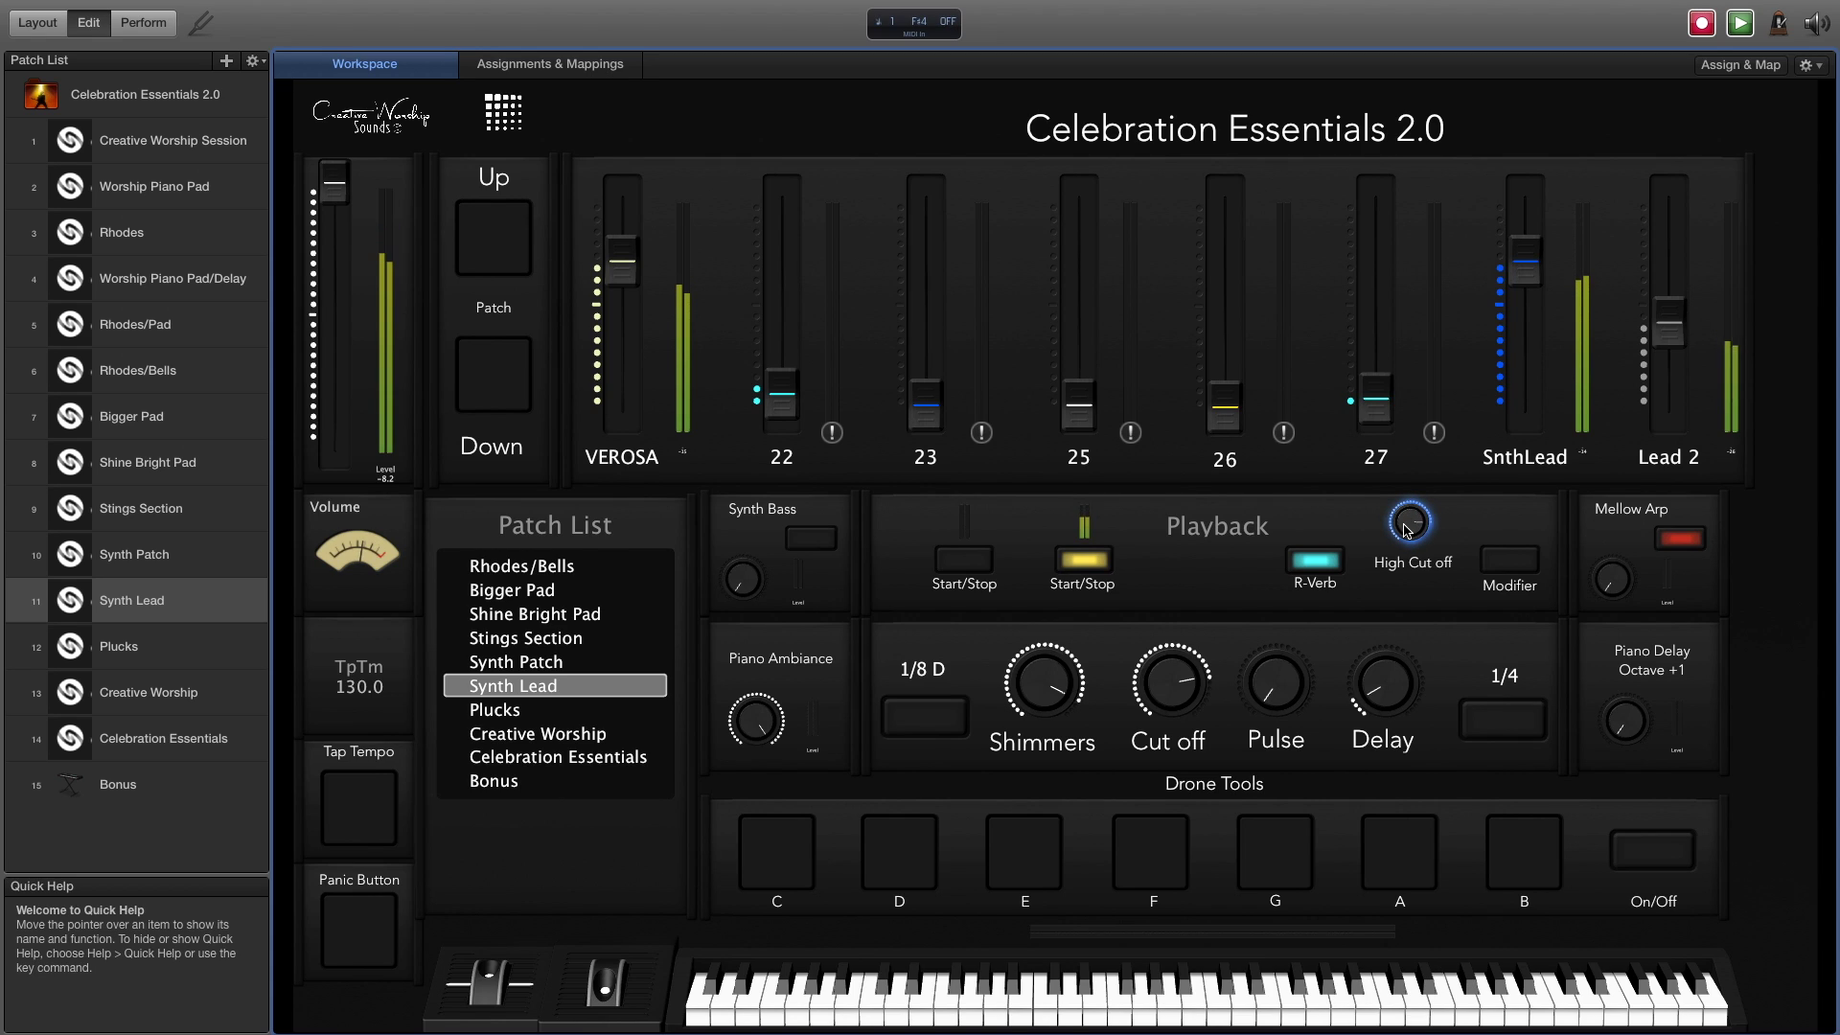
pyautogui.moveTo(1407, 530)
pyautogui.mouseDown()
pyautogui.moveTo(1417, 515)
pyautogui.moveTo(1408, 542)
pyautogui.mouseUp()
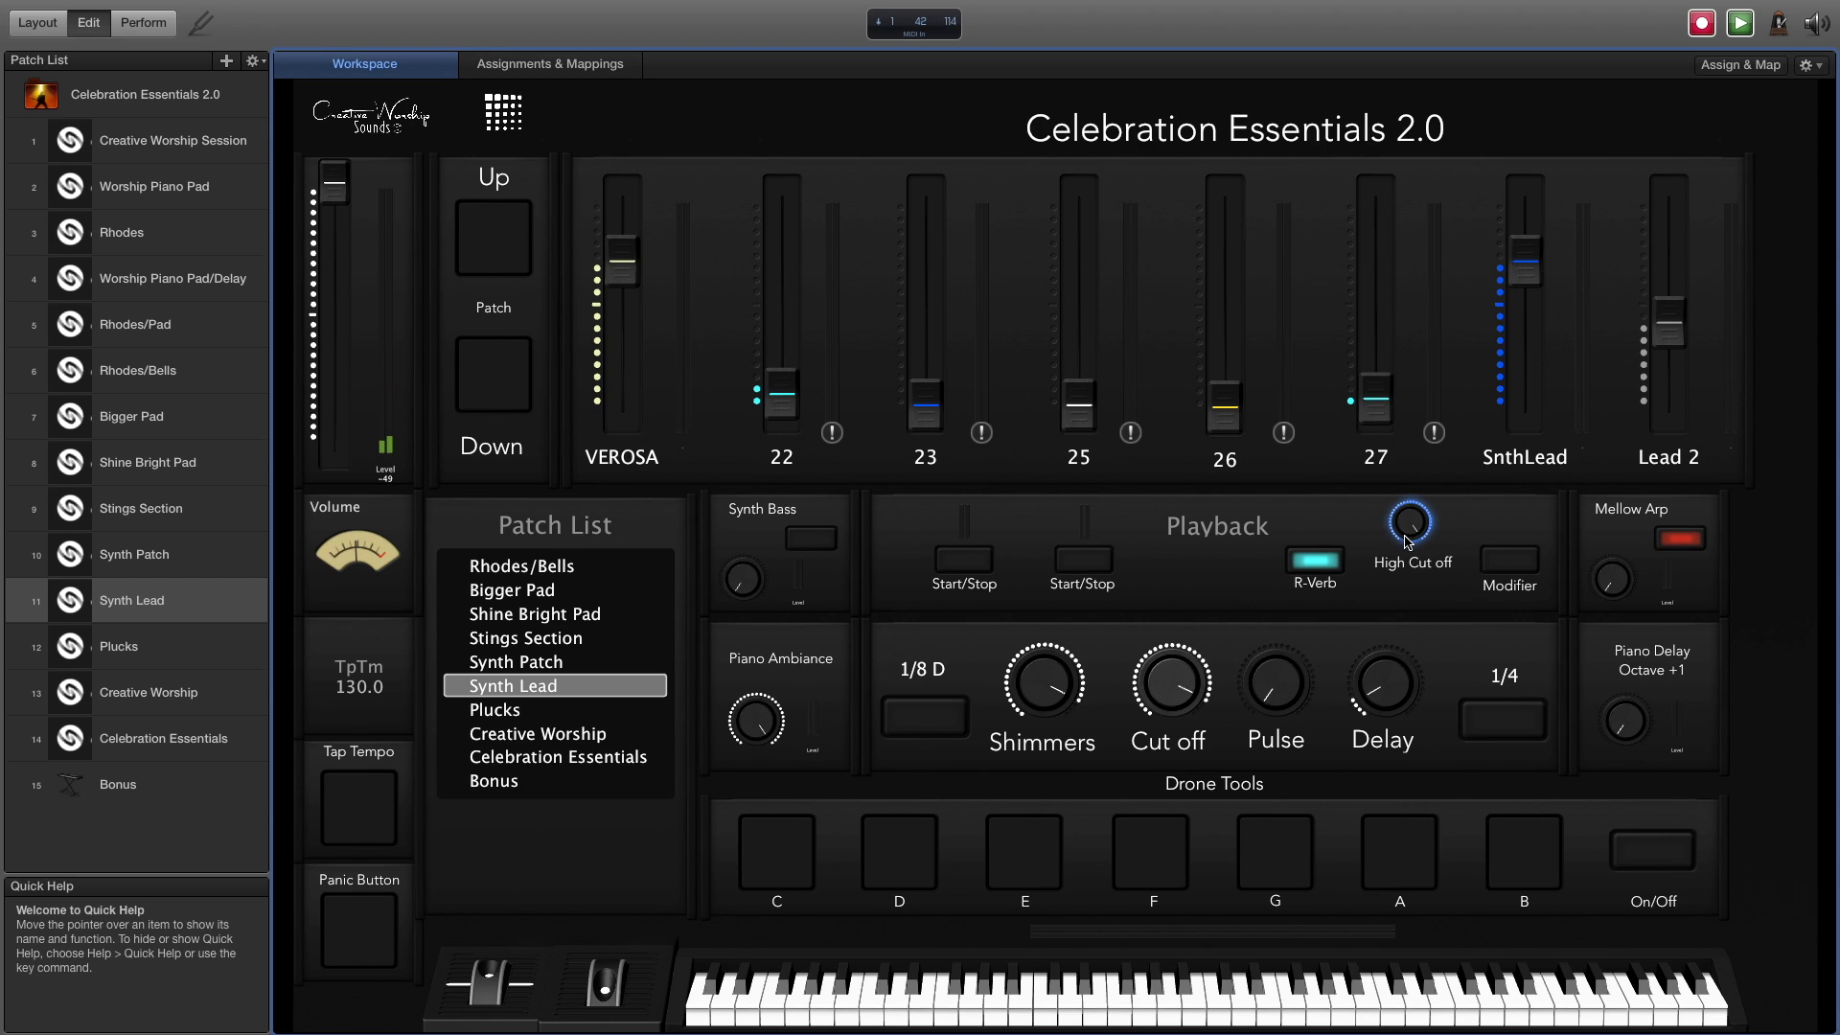
# Step through the Plucks, Creative Worship and Celebration Essentials patches to the Bonus patch
pyautogui.press('Down')
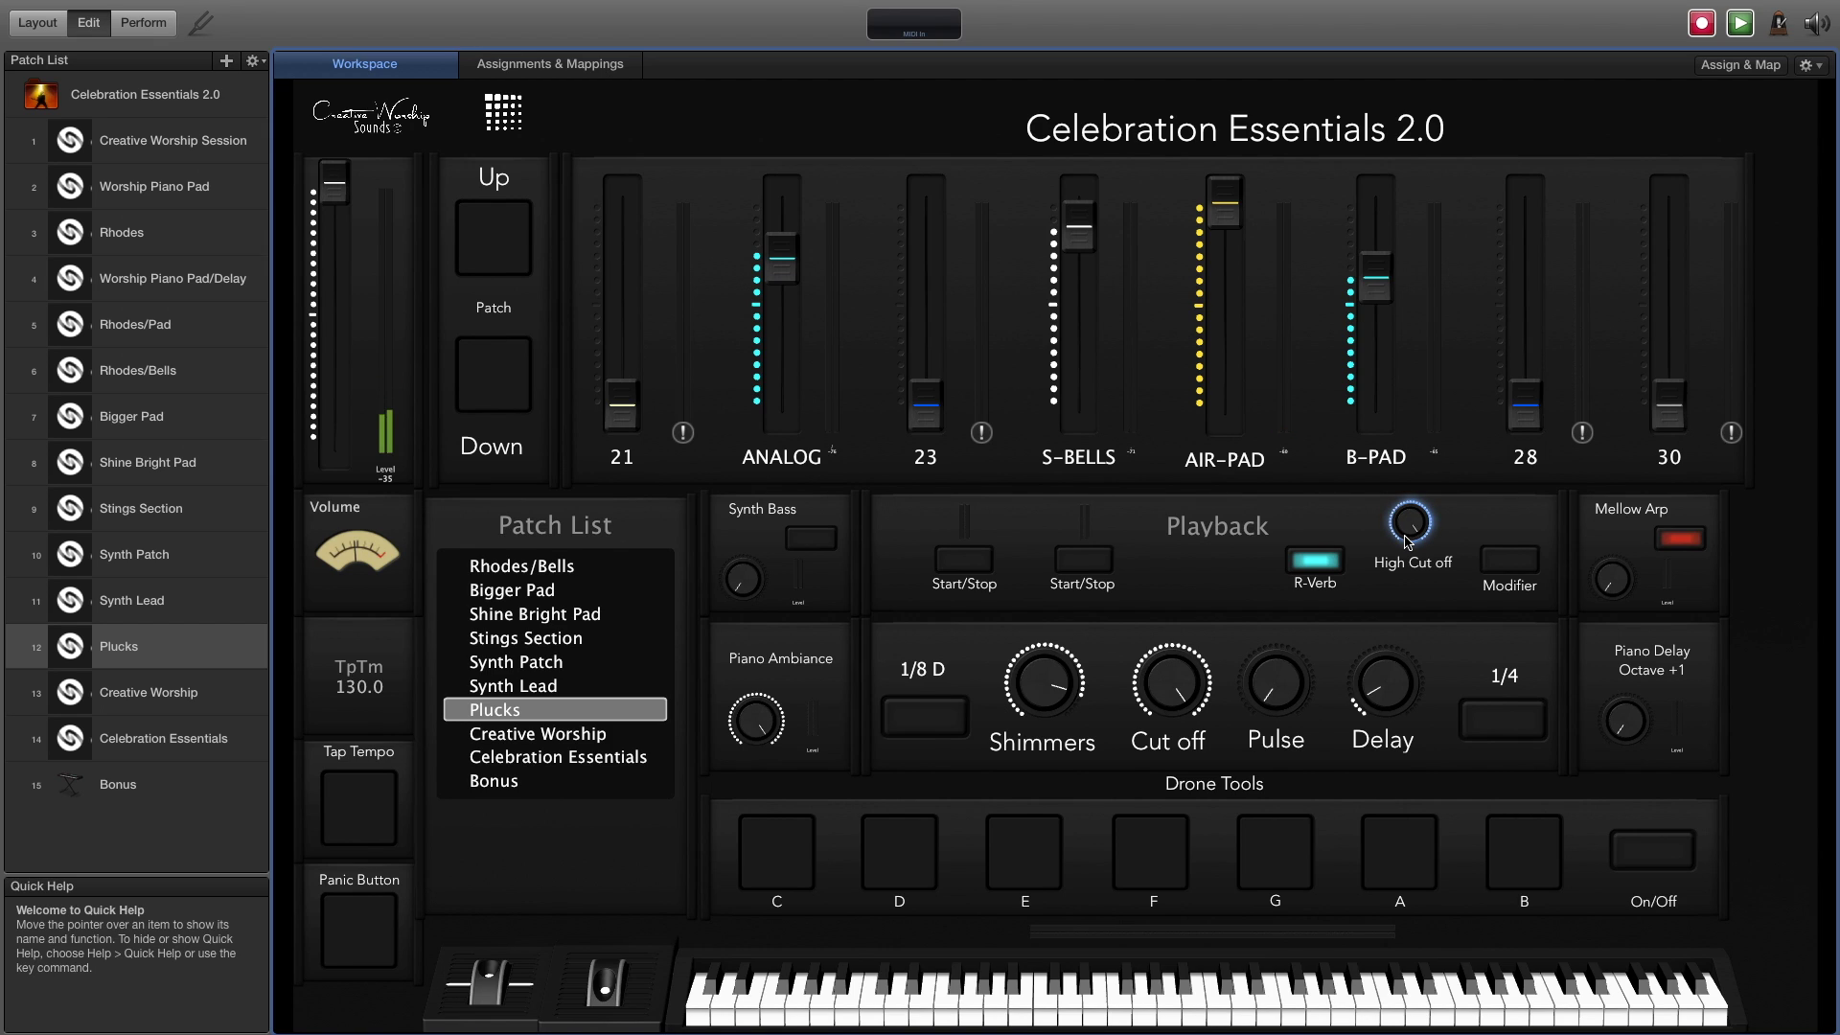
pyautogui.press('Down')
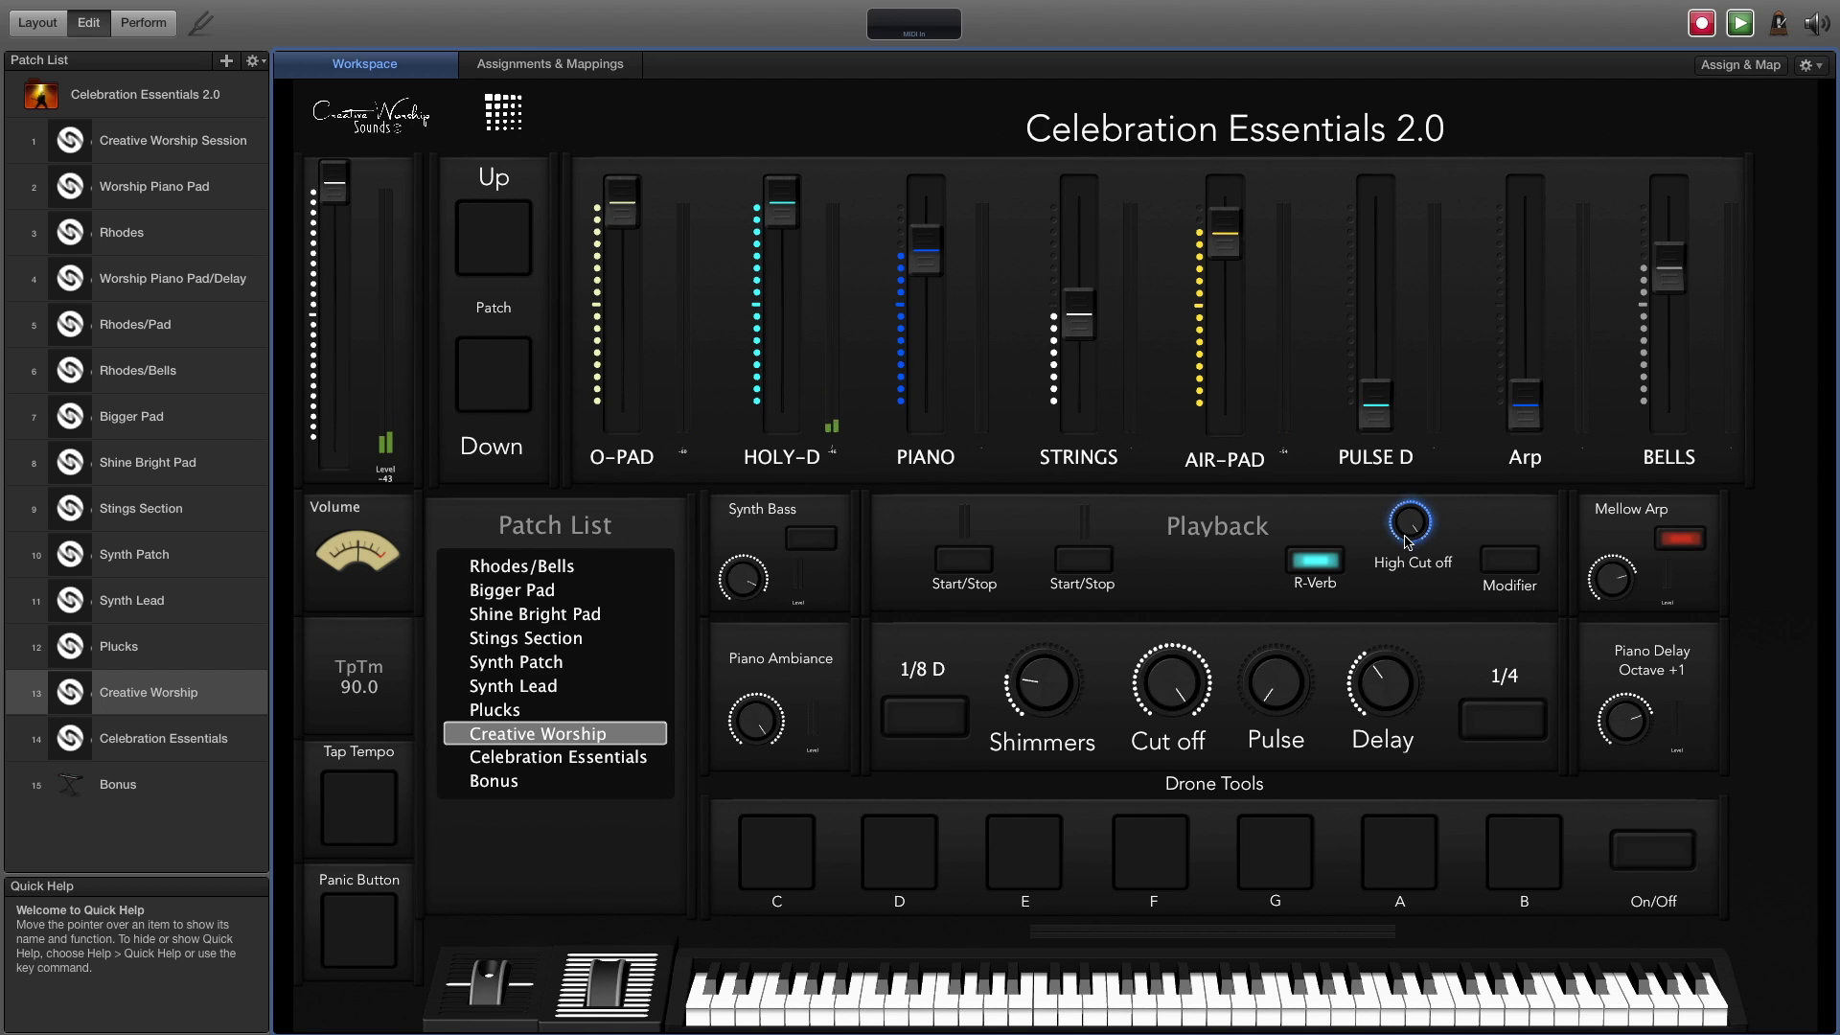
pyautogui.press('Down')
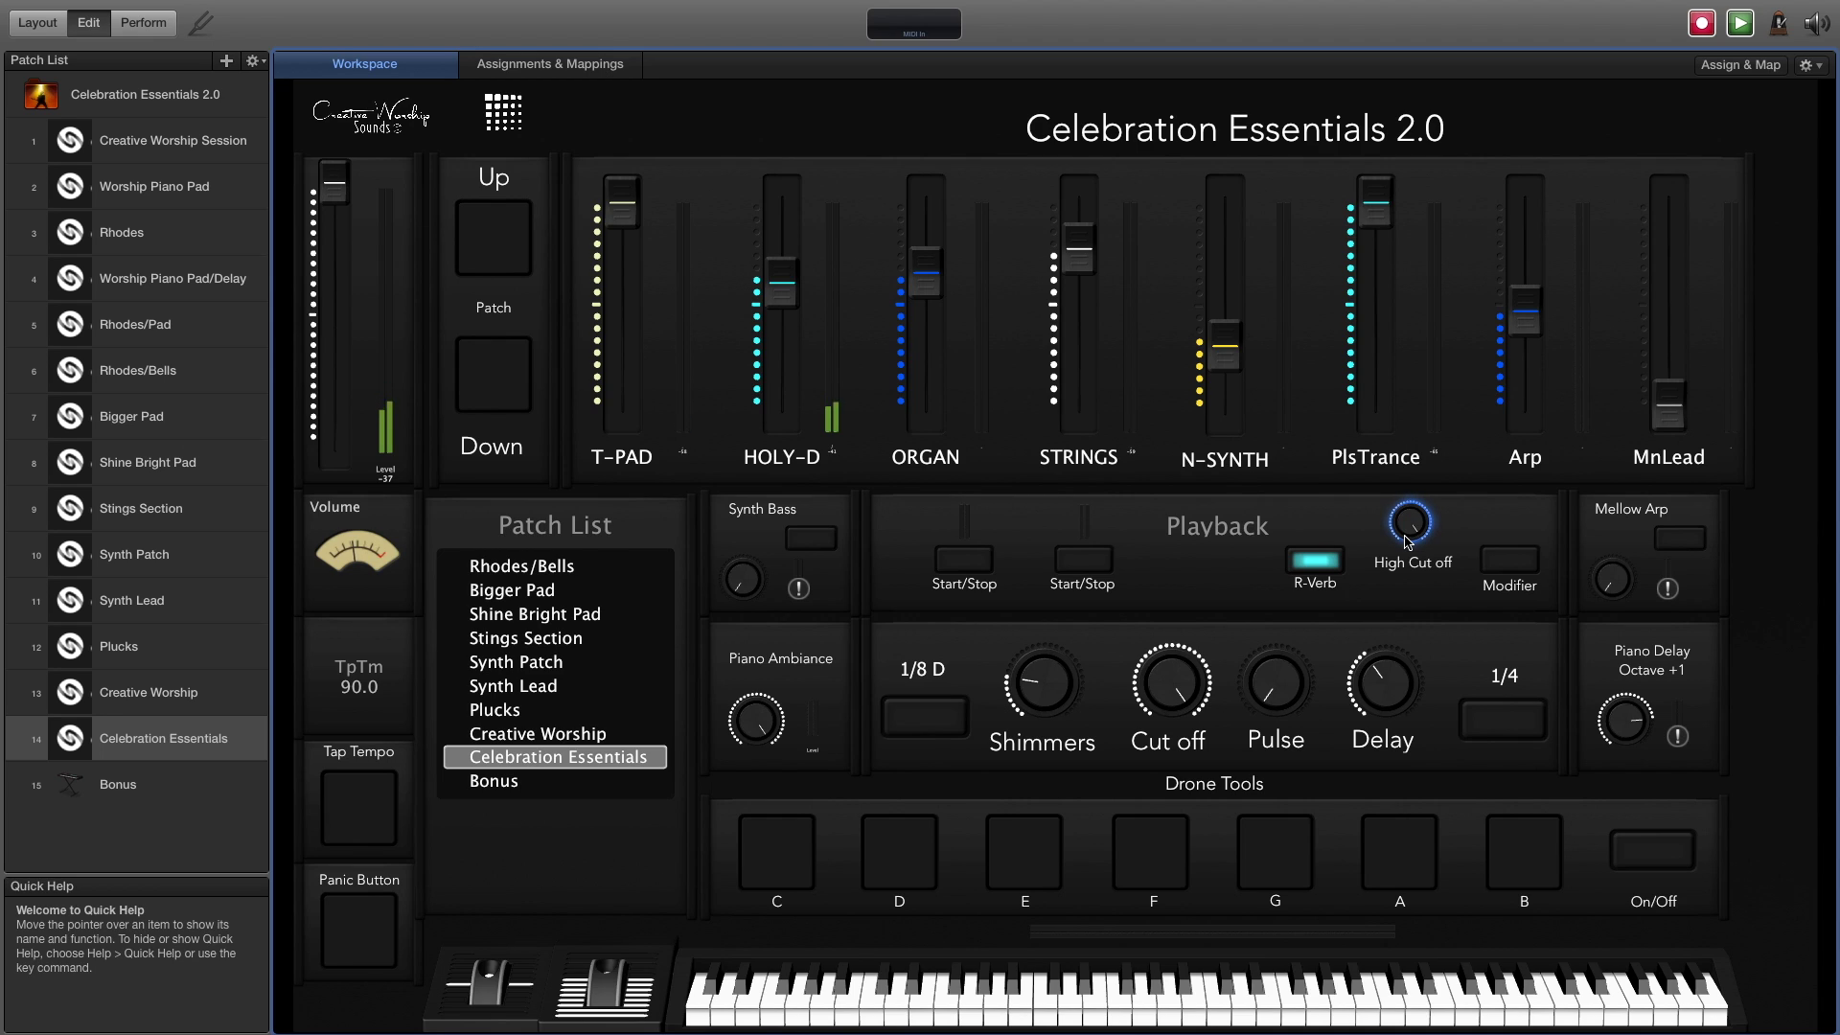
pyautogui.press('Down')
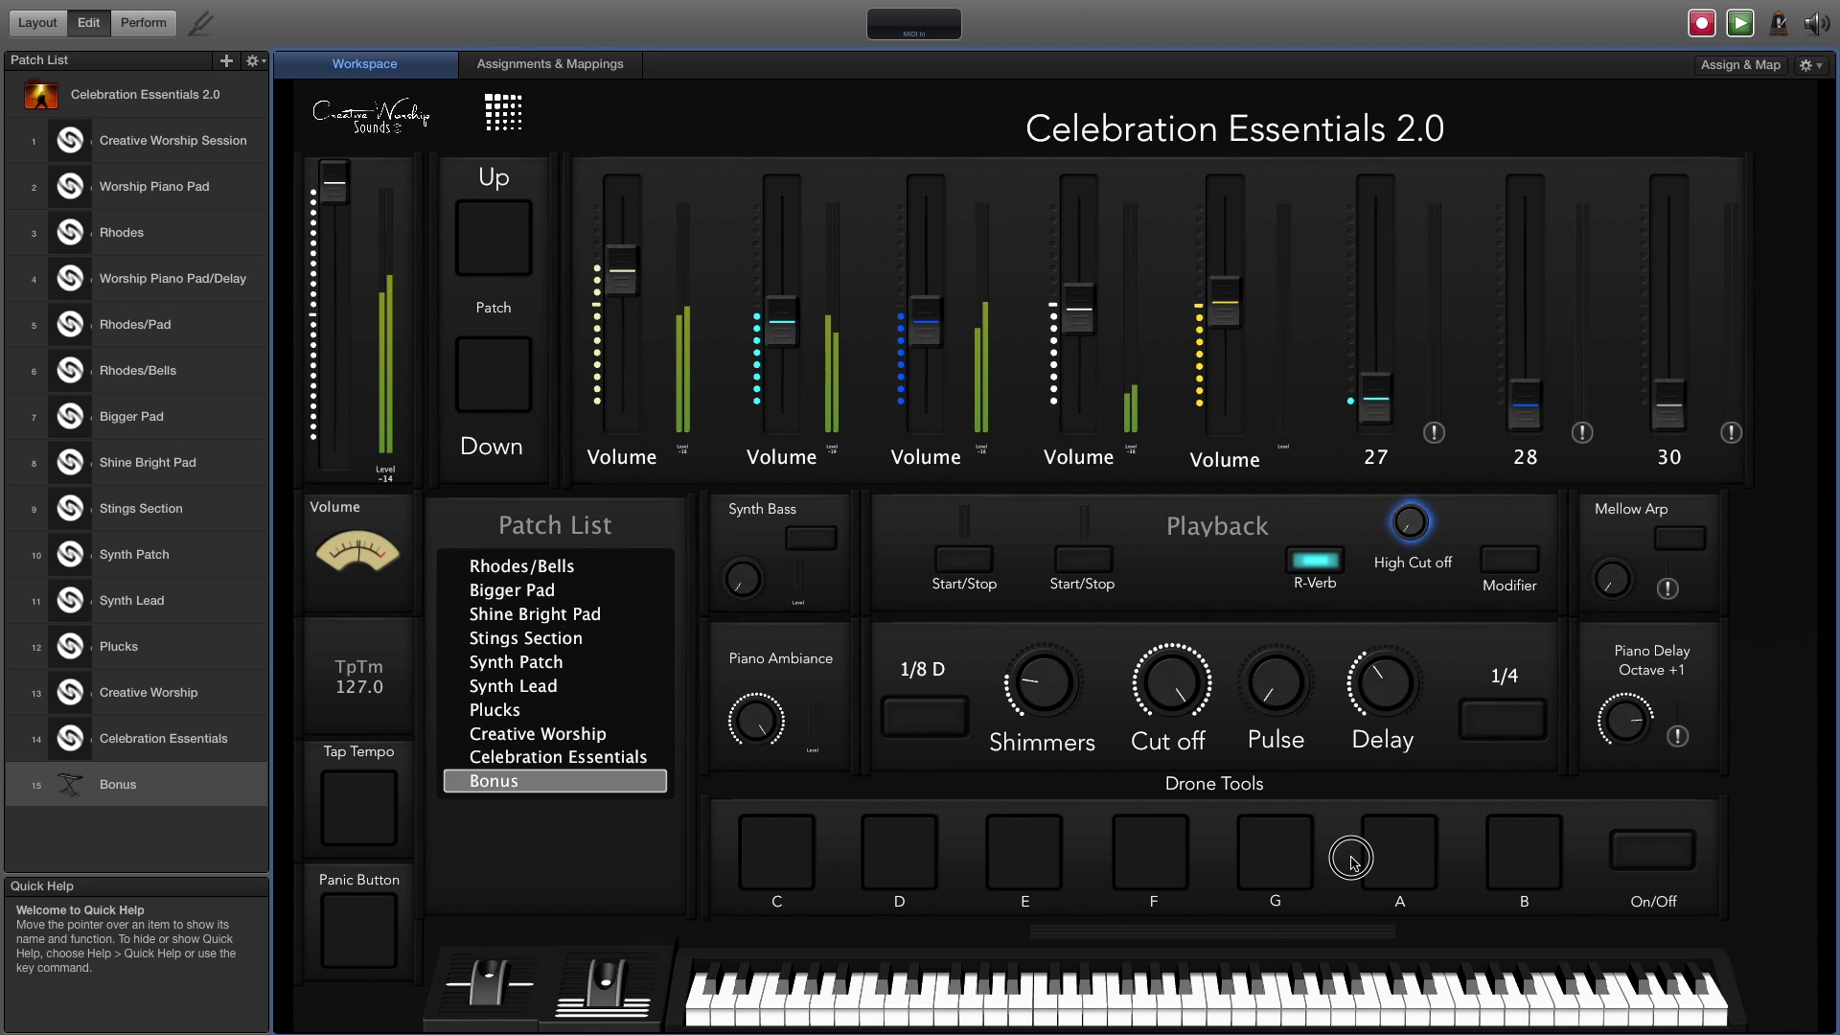
# Reset the Playback section on the Bonus patch: High Cut off fully open, R-Verb off and the second track stopped
pyautogui.moveTo(1384, 551); pyautogui.dragTo(1383, 230)
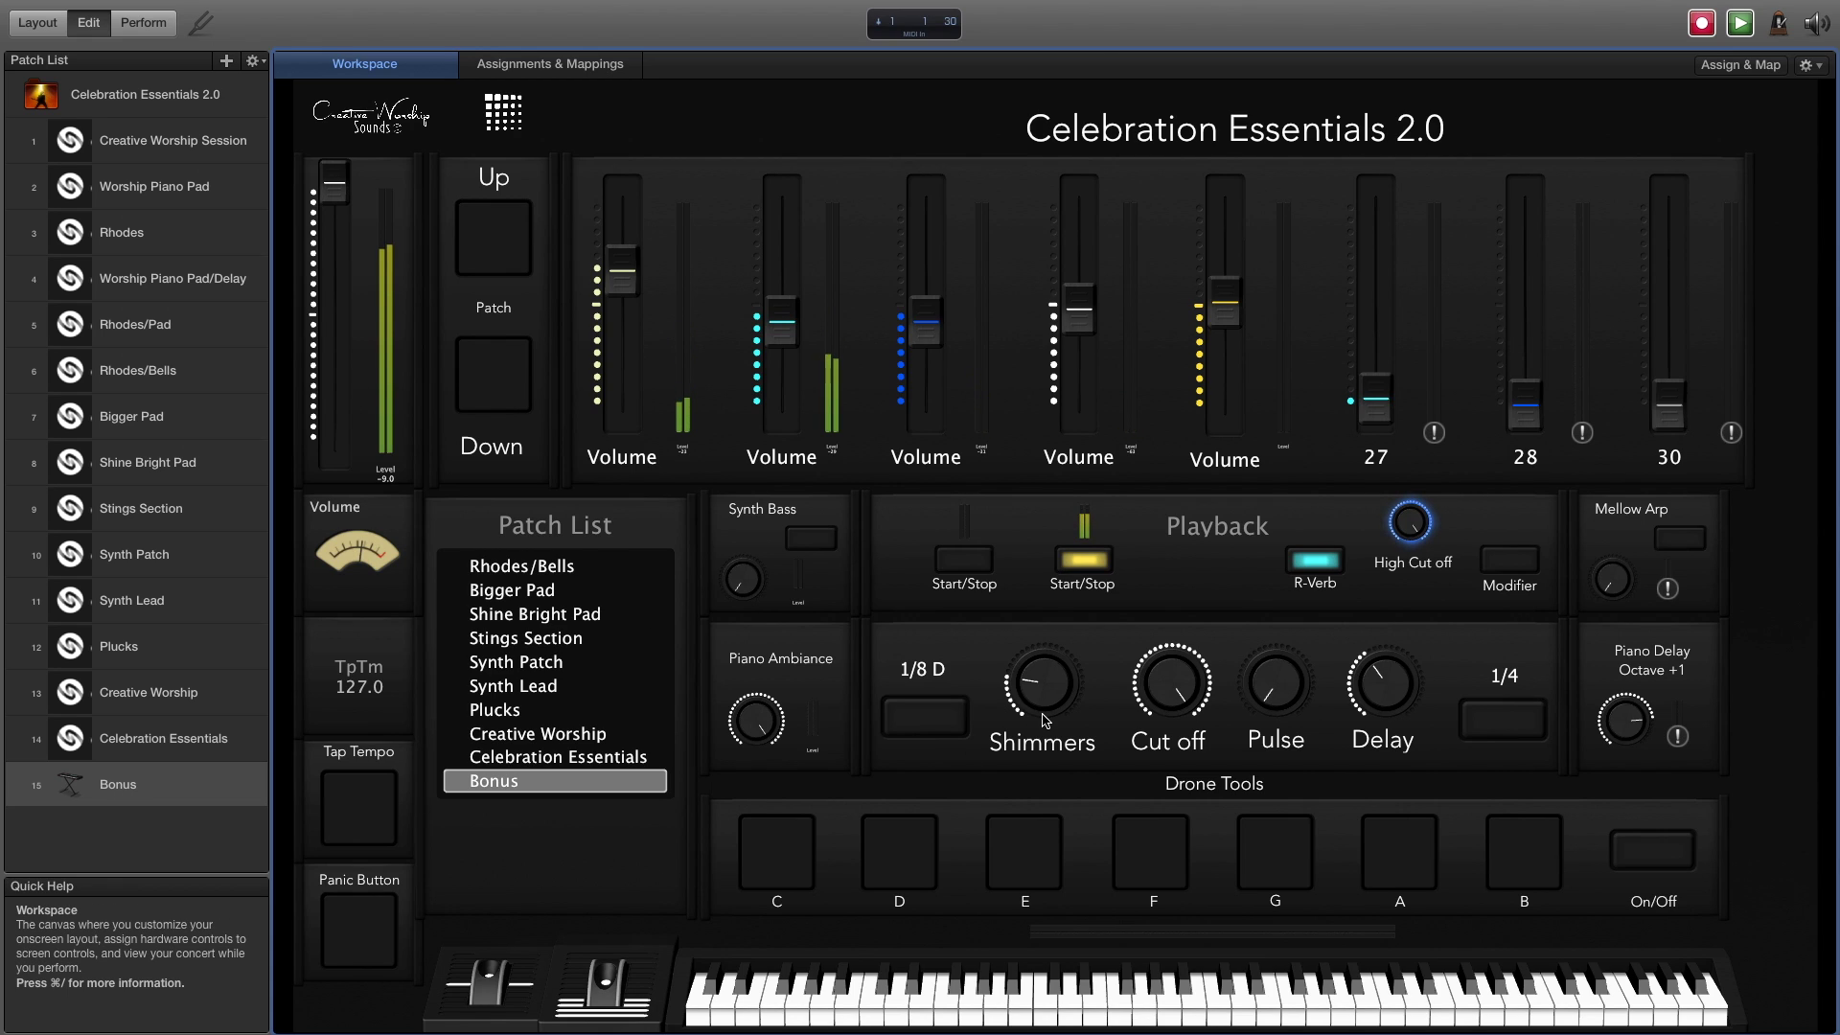
pyautogui.click(1327, 566)
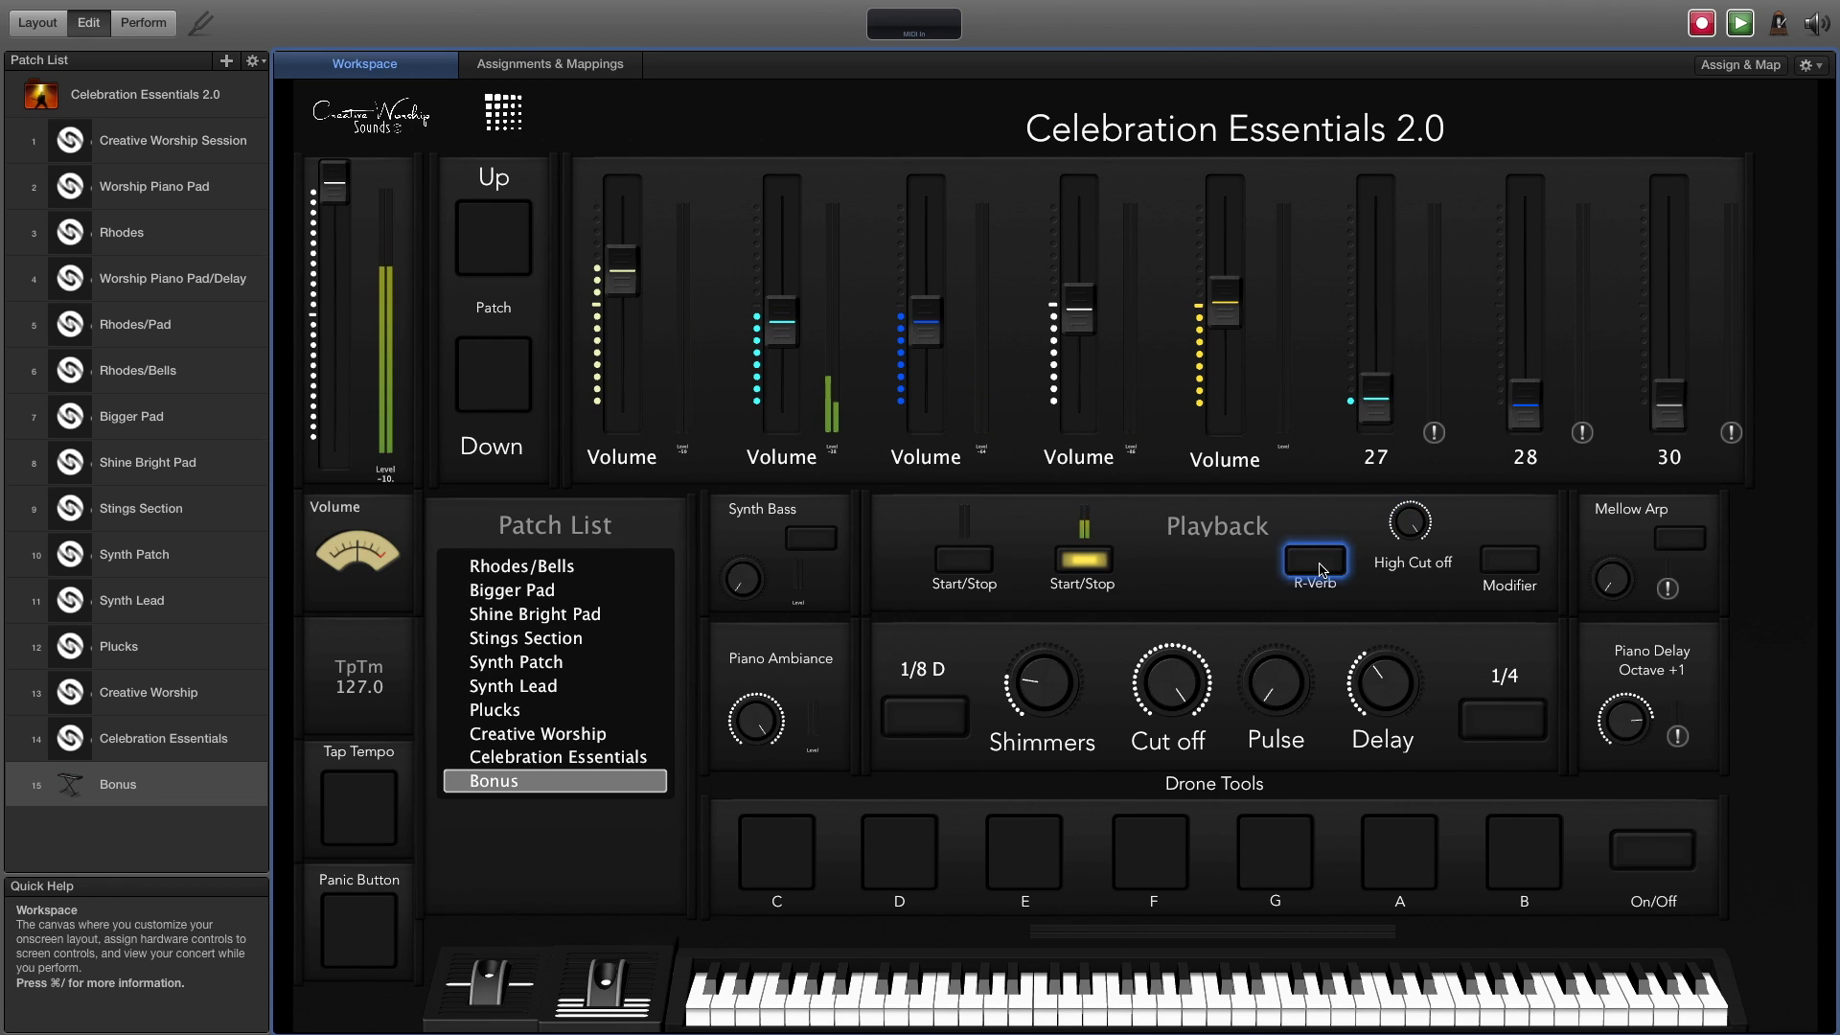
pyautogui.click(1097, 568)
pyautogui.click(1142, 586)
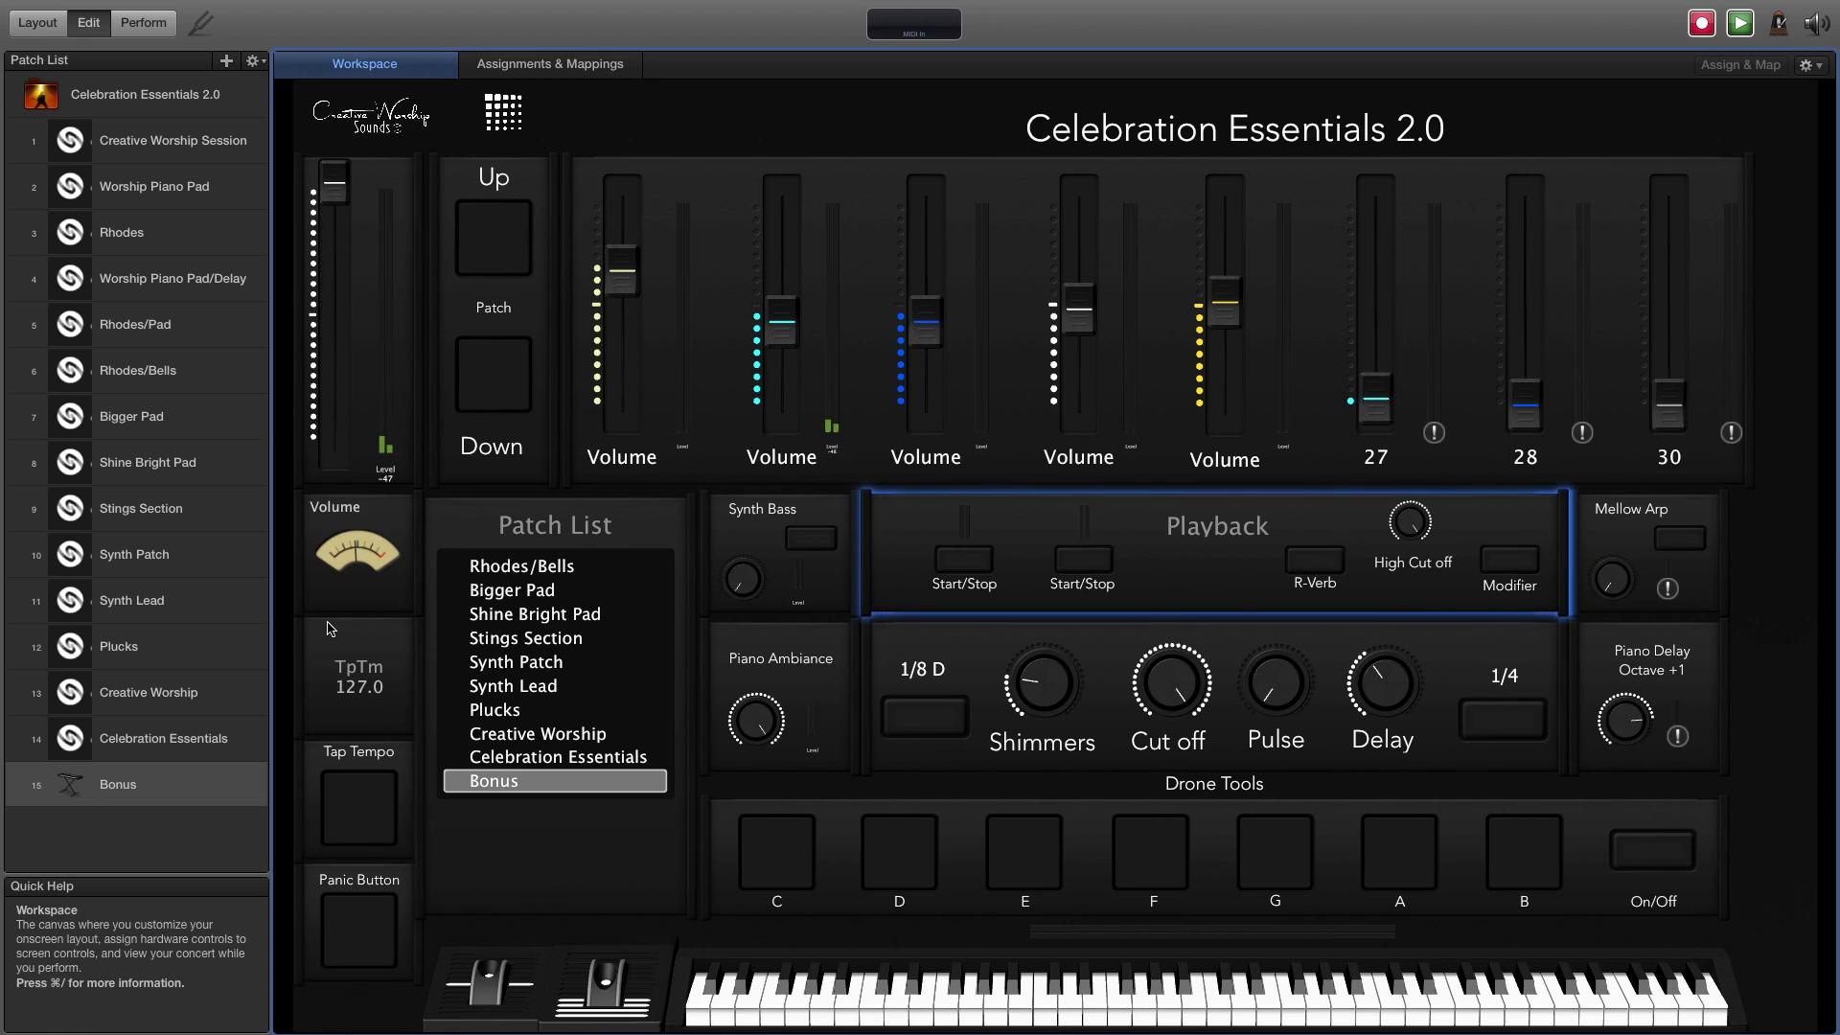
# Save the concert with the Bonus patch selected, and again with the Celebration Essentials patch selected
pyautogui.click(142, 778)
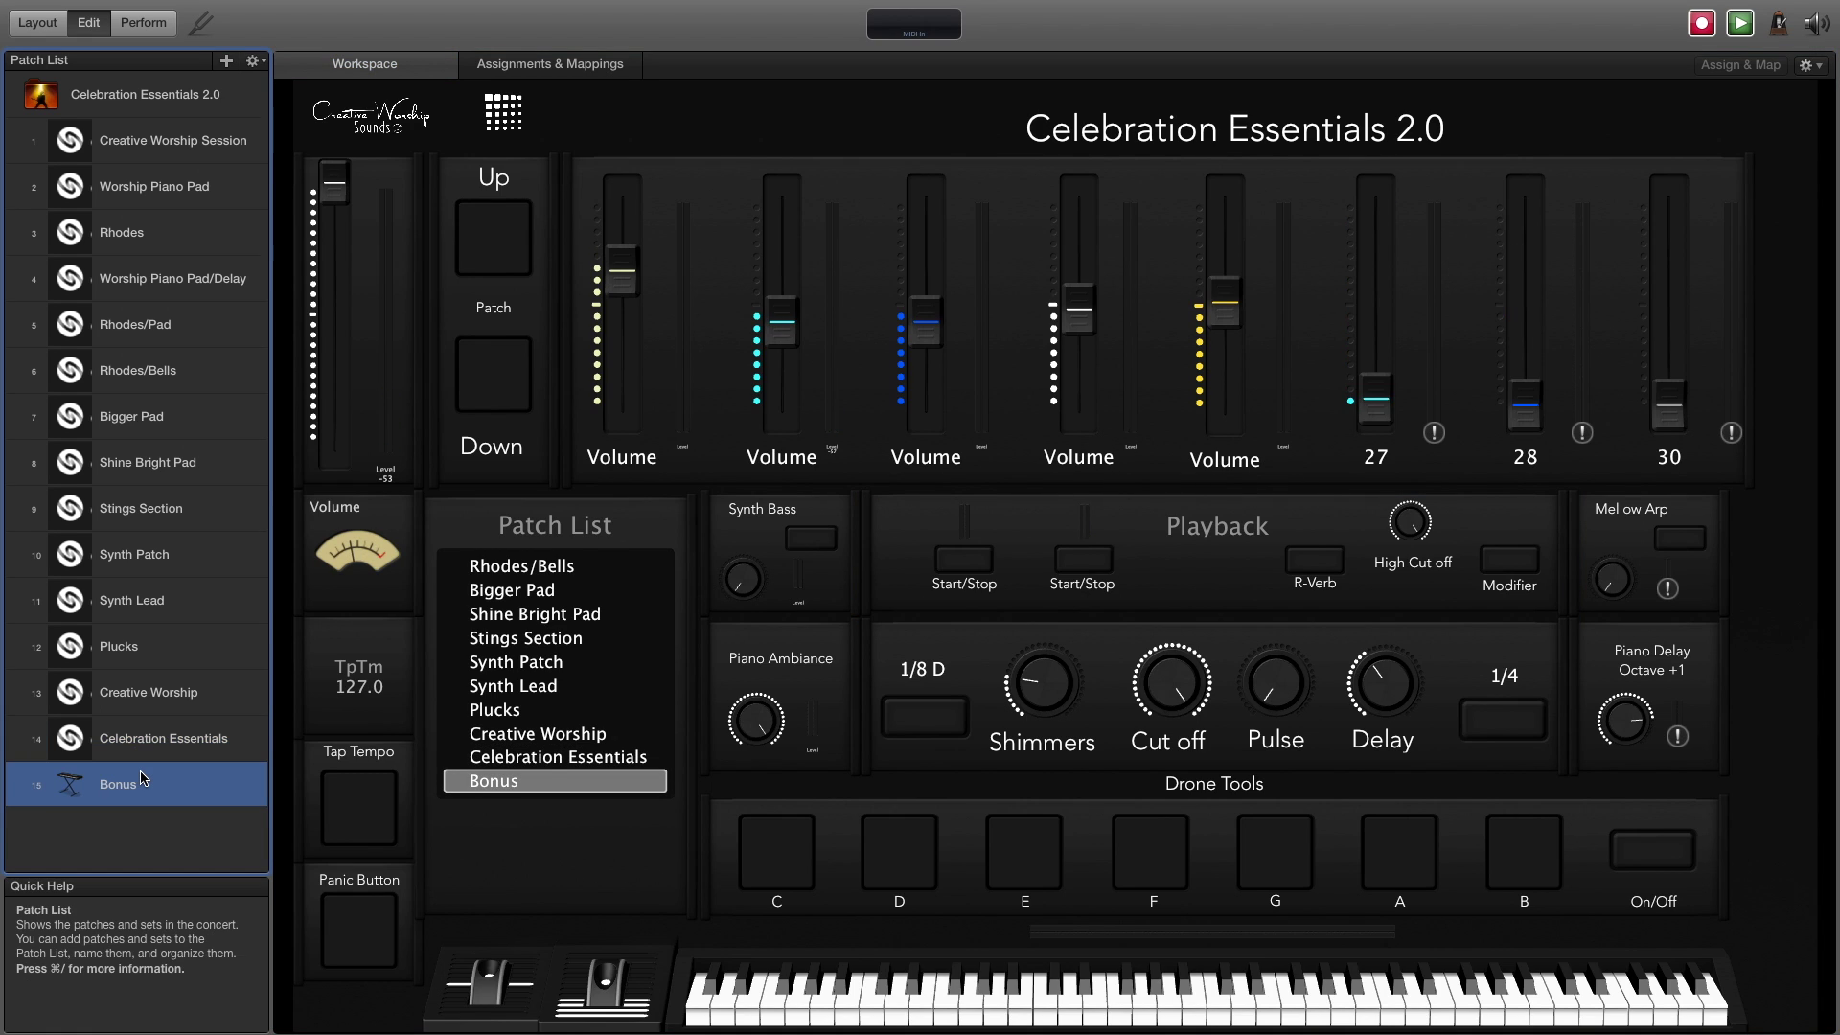
pyautogui.press('super+s')
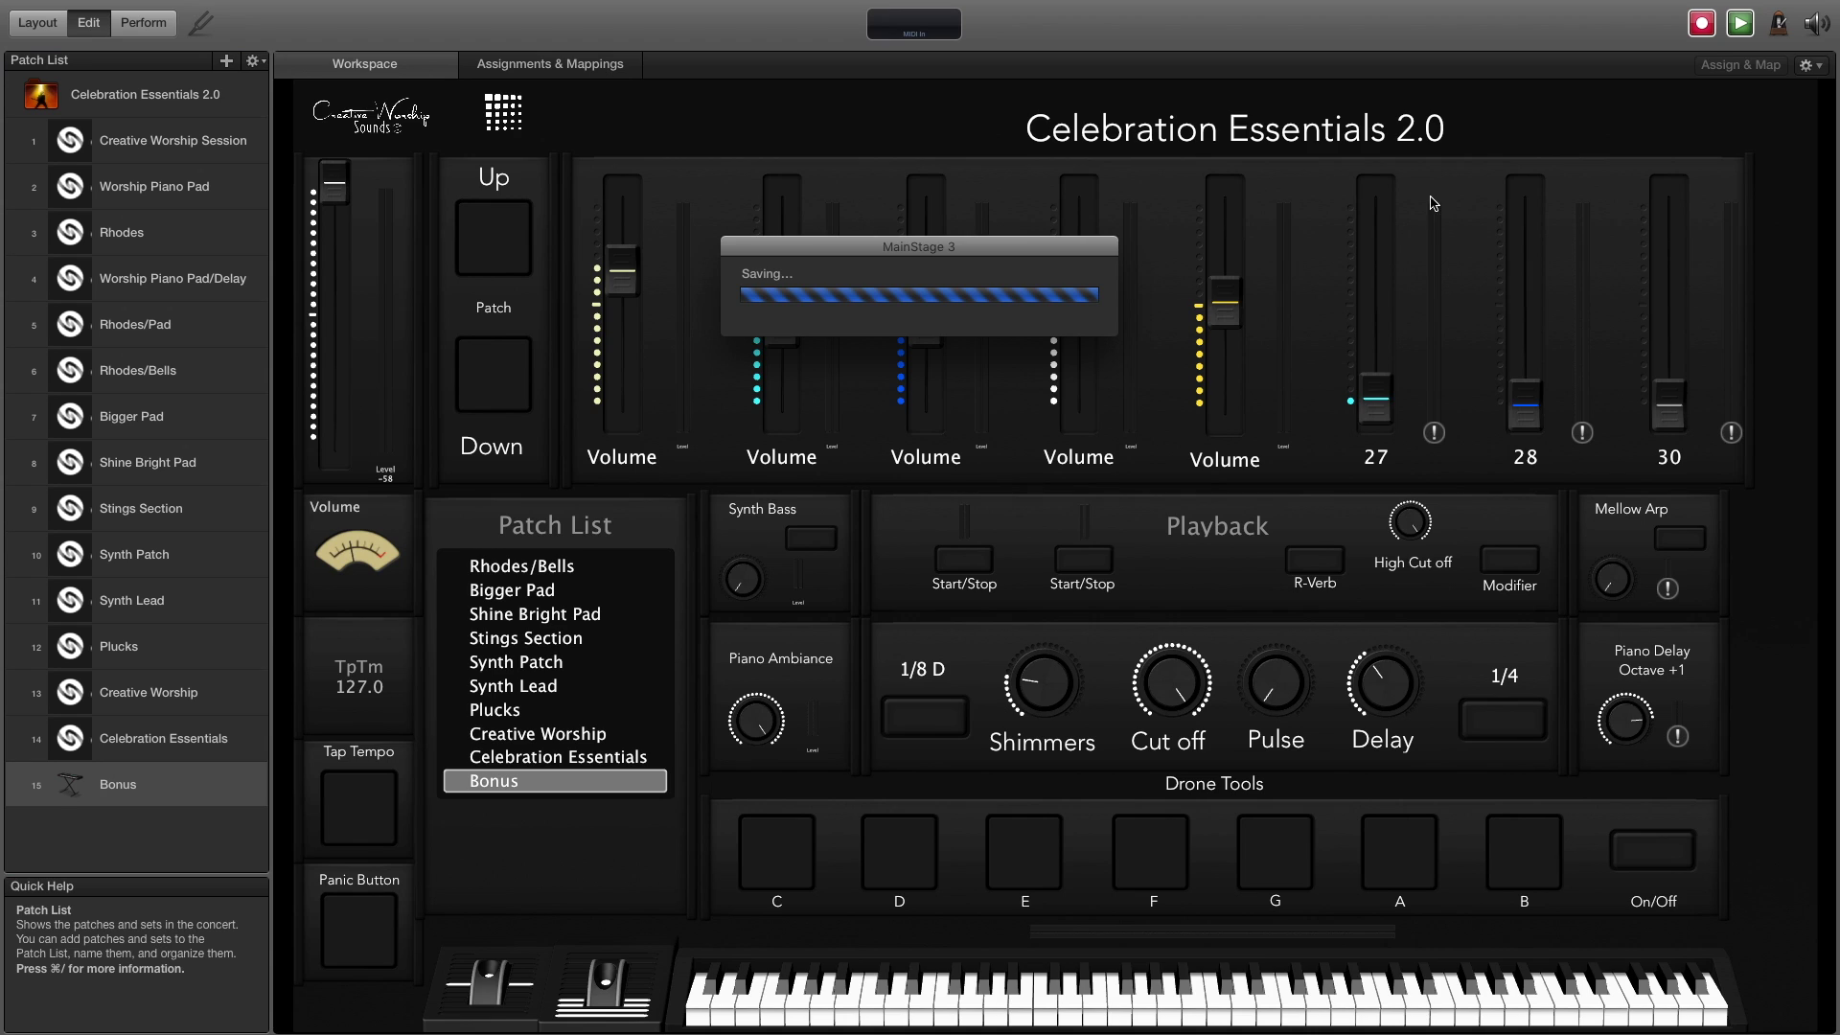
pyautogui.click(140, 753)
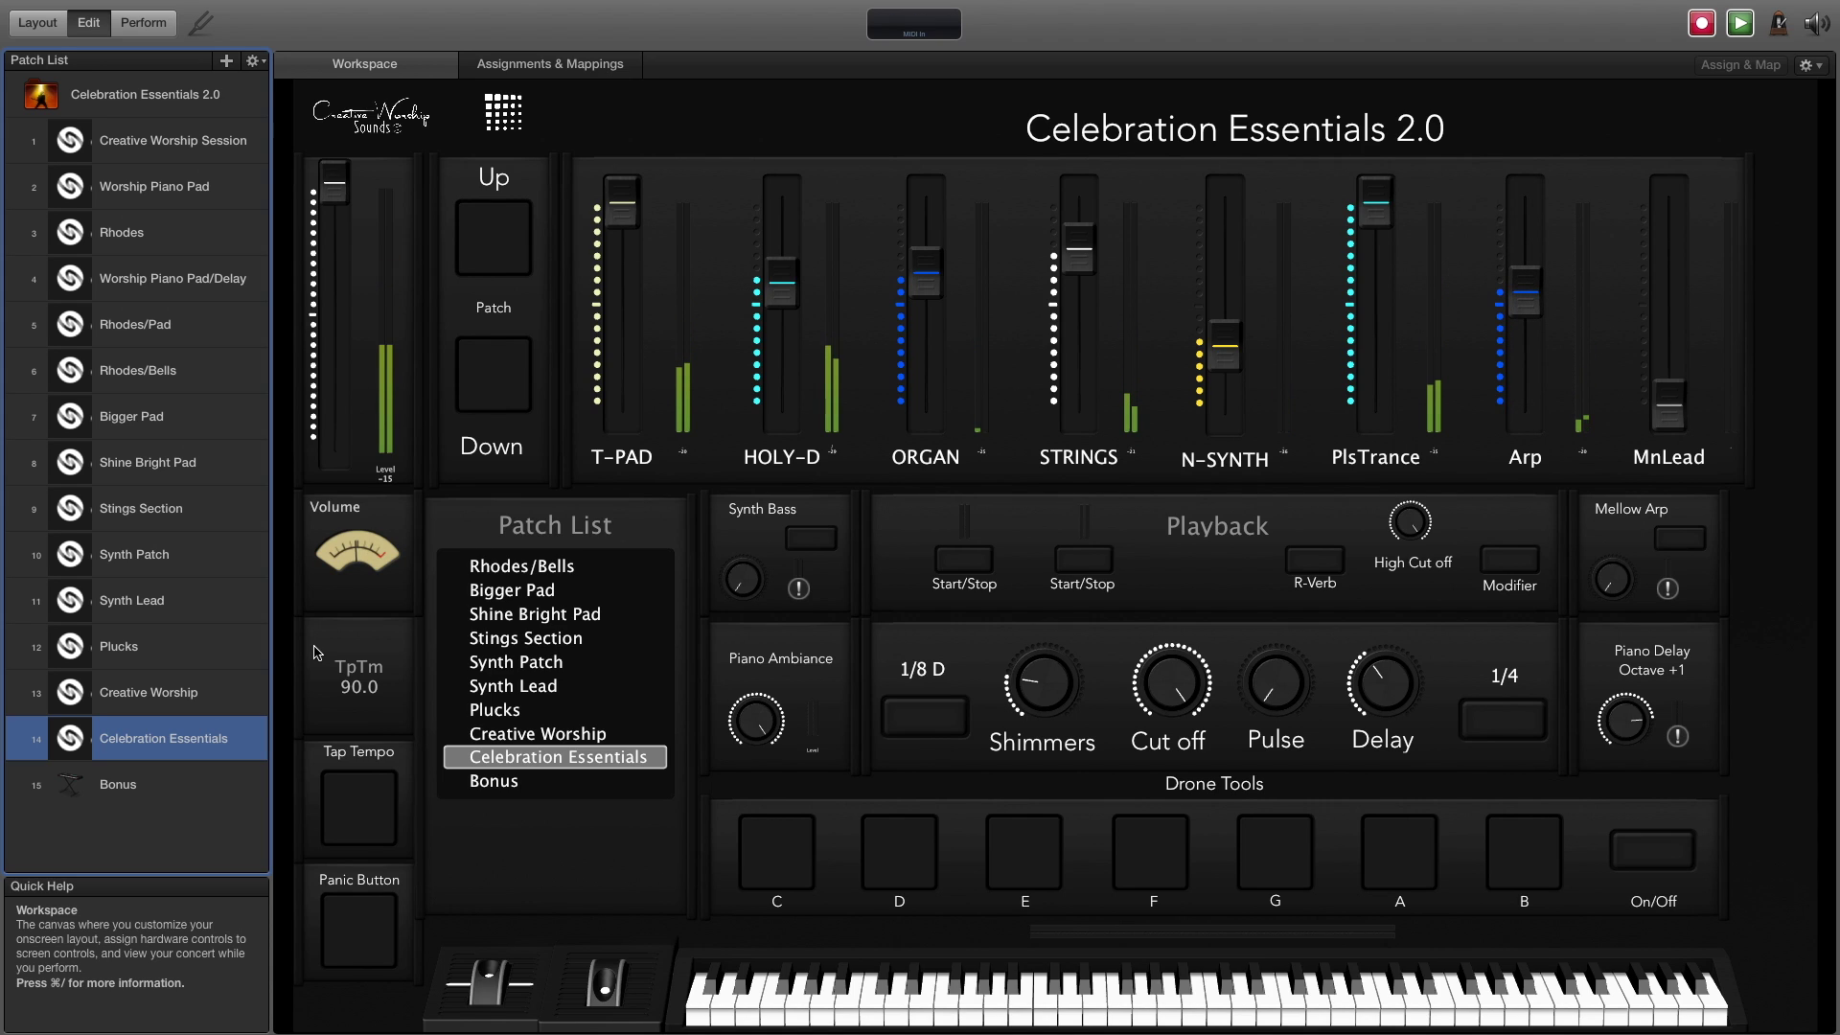
pyautogui.press('super+s')
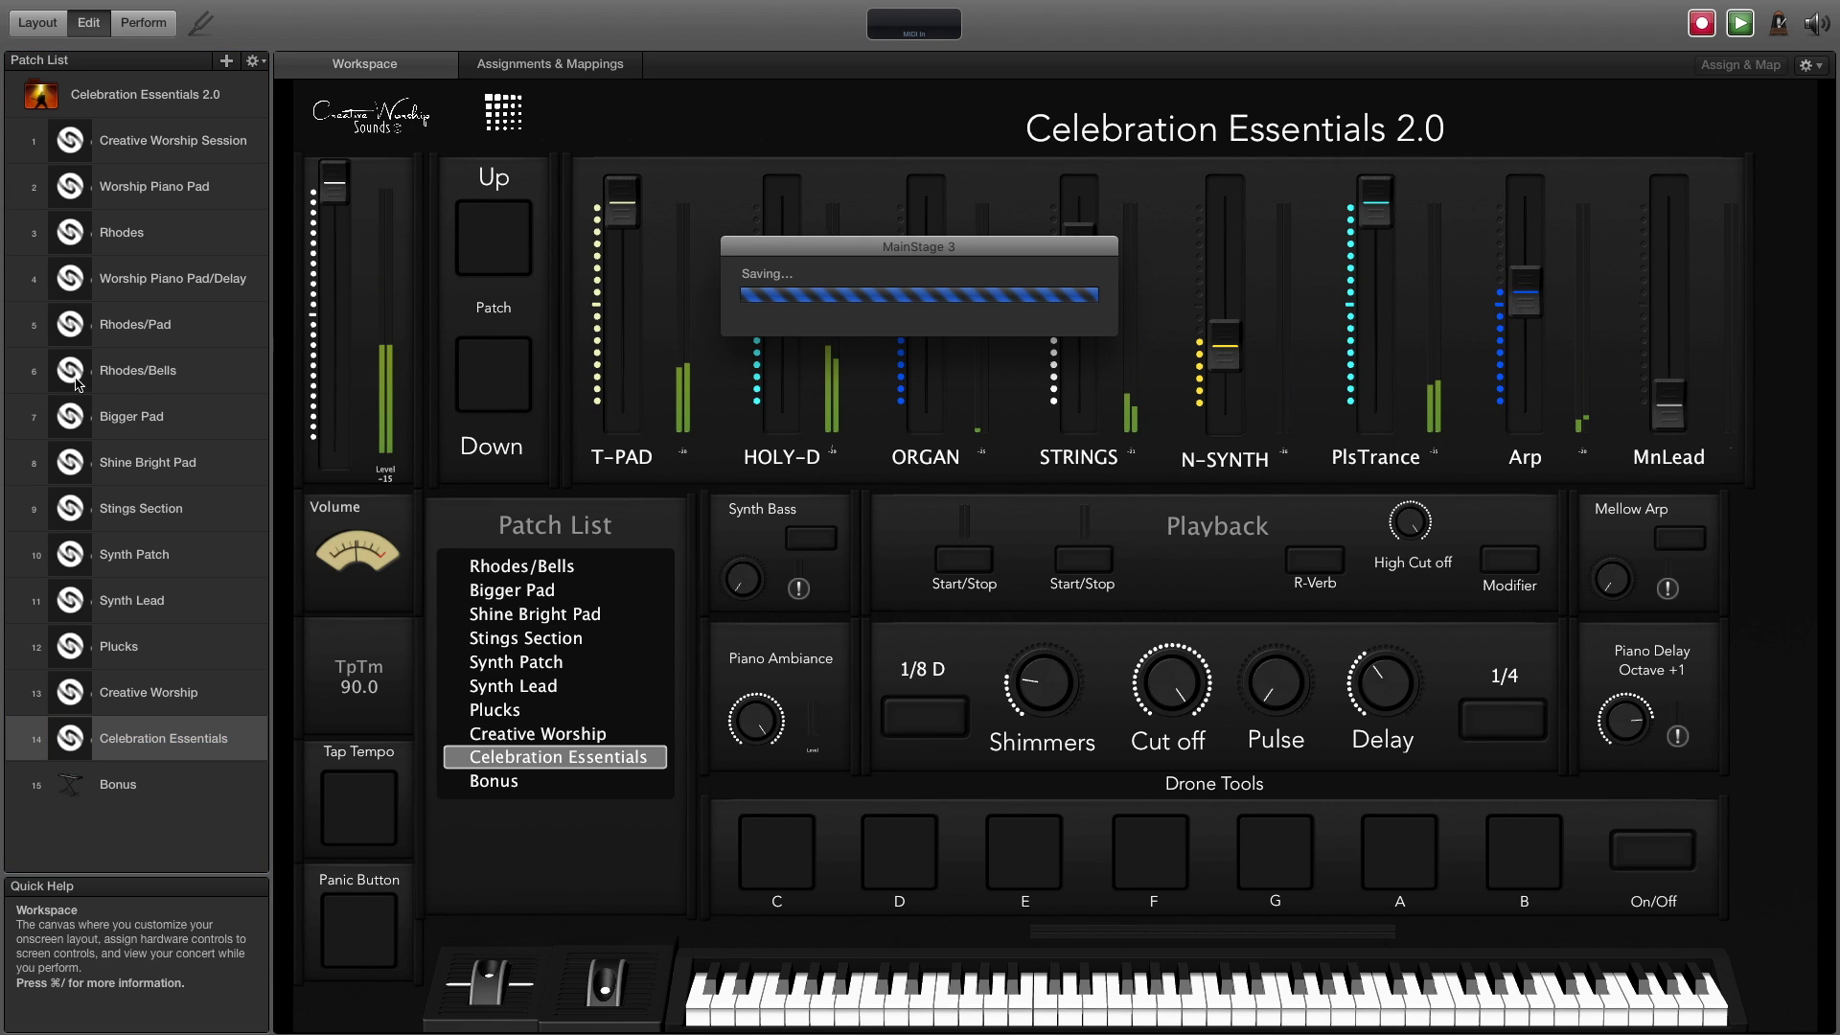